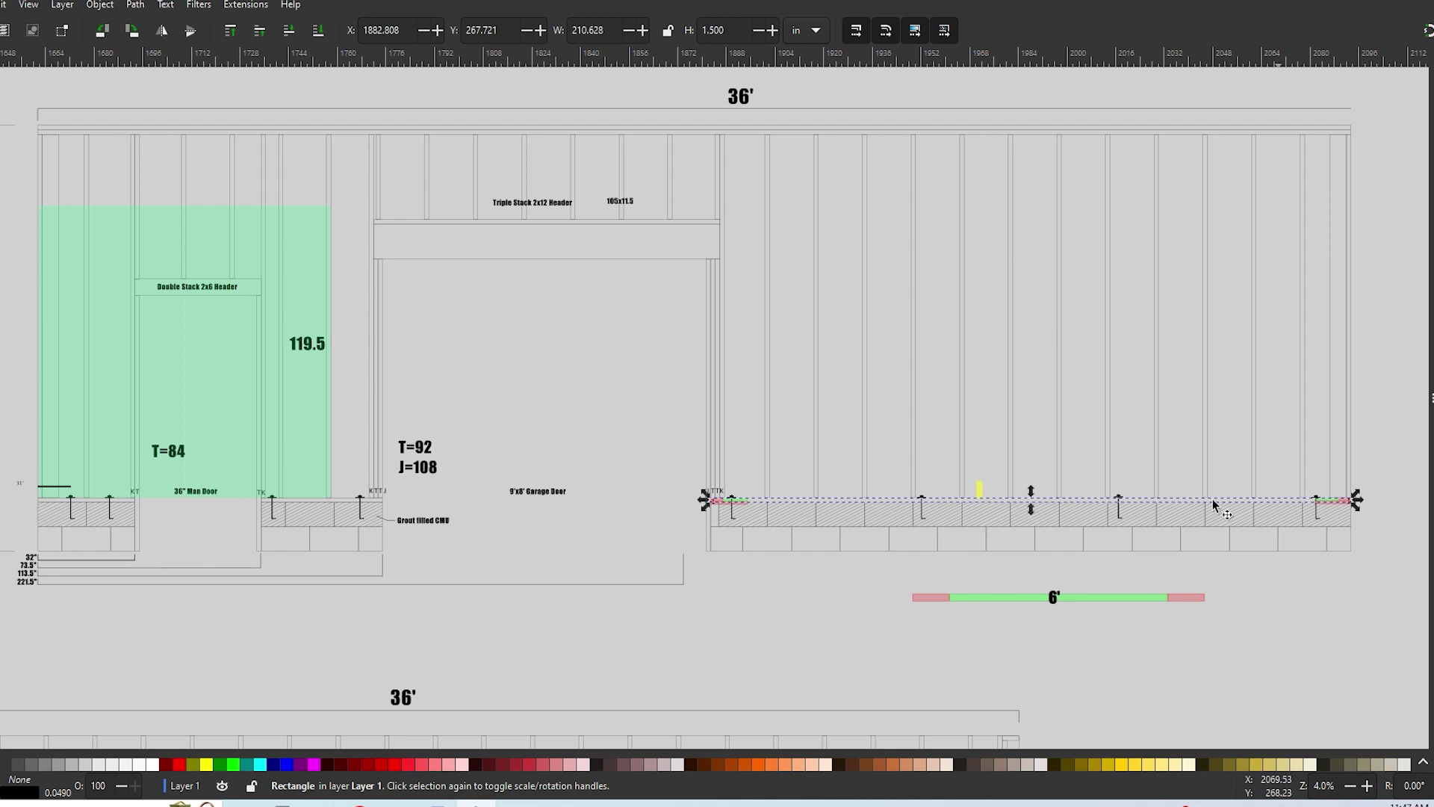
- Deselect the bolt-row rectangle by clicking empty canvas beside the wall framing plan
{"action": "left_click", "coordinate": [1014, 620]}
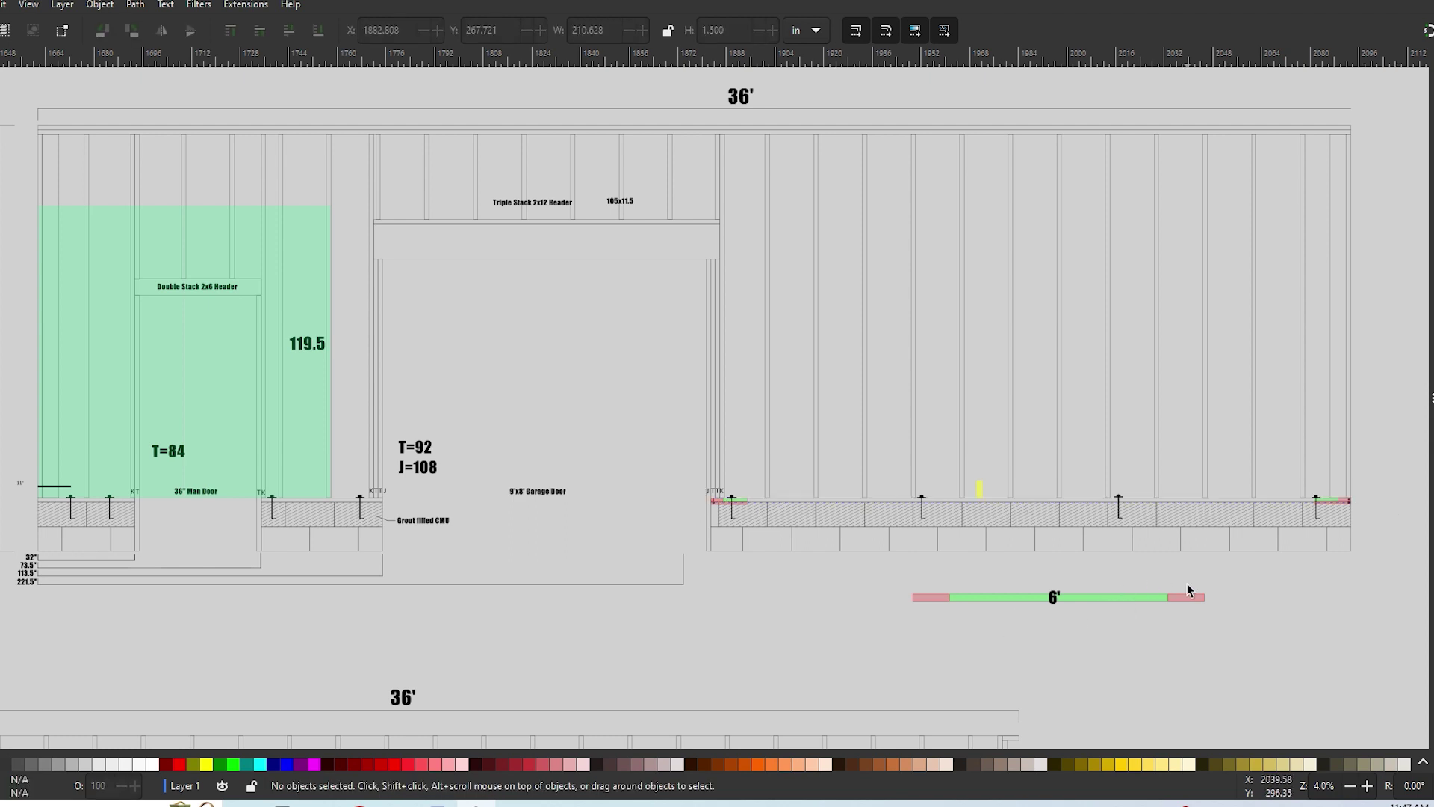
{"action": "left_click_drag", "start_coordinate": [1189, 590], "coordinate": [1104, 590]}
{"action": "scroll", "coordinate": [680, 573], "scroll_direction": "up", "scroll_amount": 2}
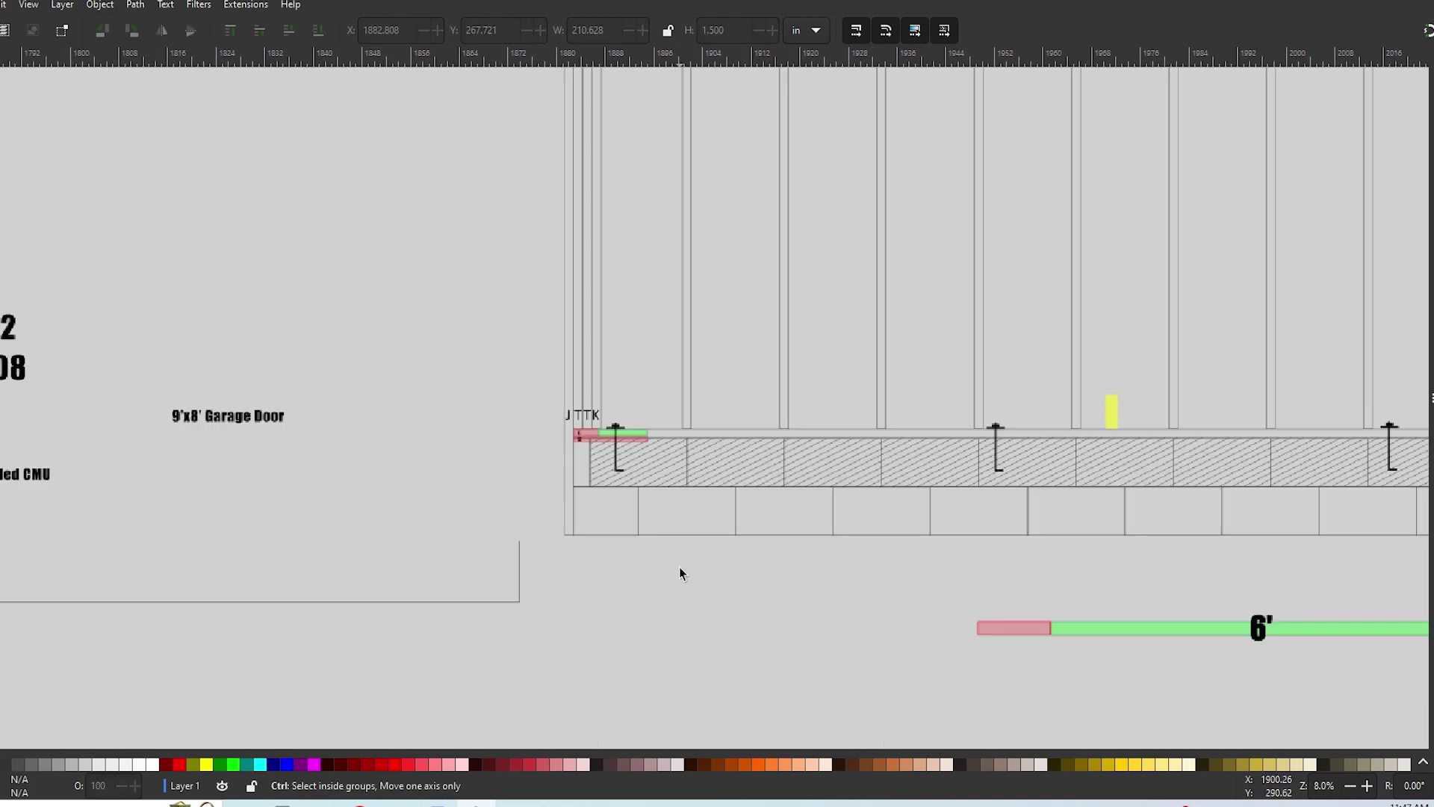
{"action": "scroll", "coordinate": [679, 574], "scroll_direction": "up", "scroll_amount": 1}
{"action": "scroll", "coordinate": [727, 496], "scroll_direction": "up", "scroll_amount": 2}
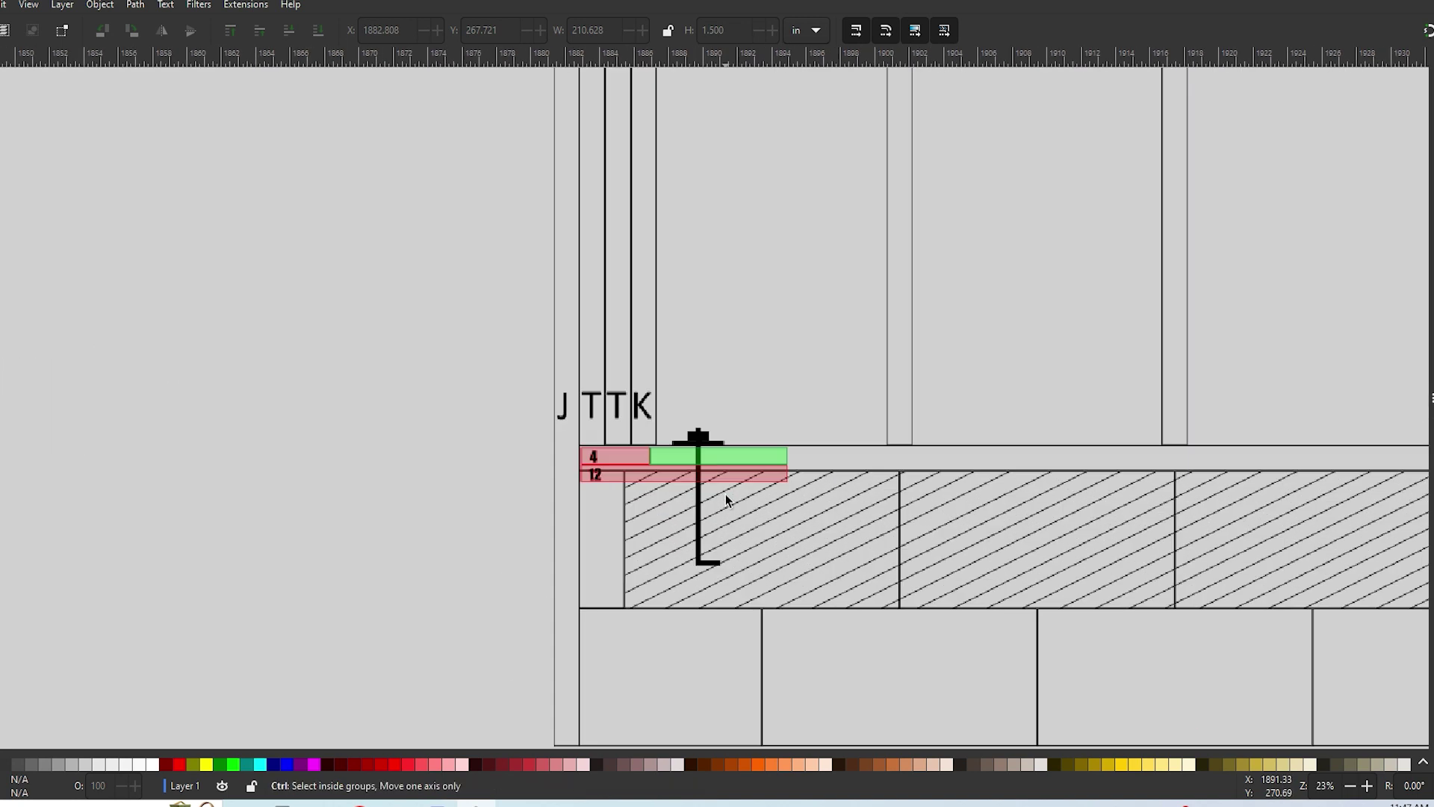
{"action": "scroll", "coordinate": [726, 499], "scroll_direction": "up", "scroll_amount": 2}
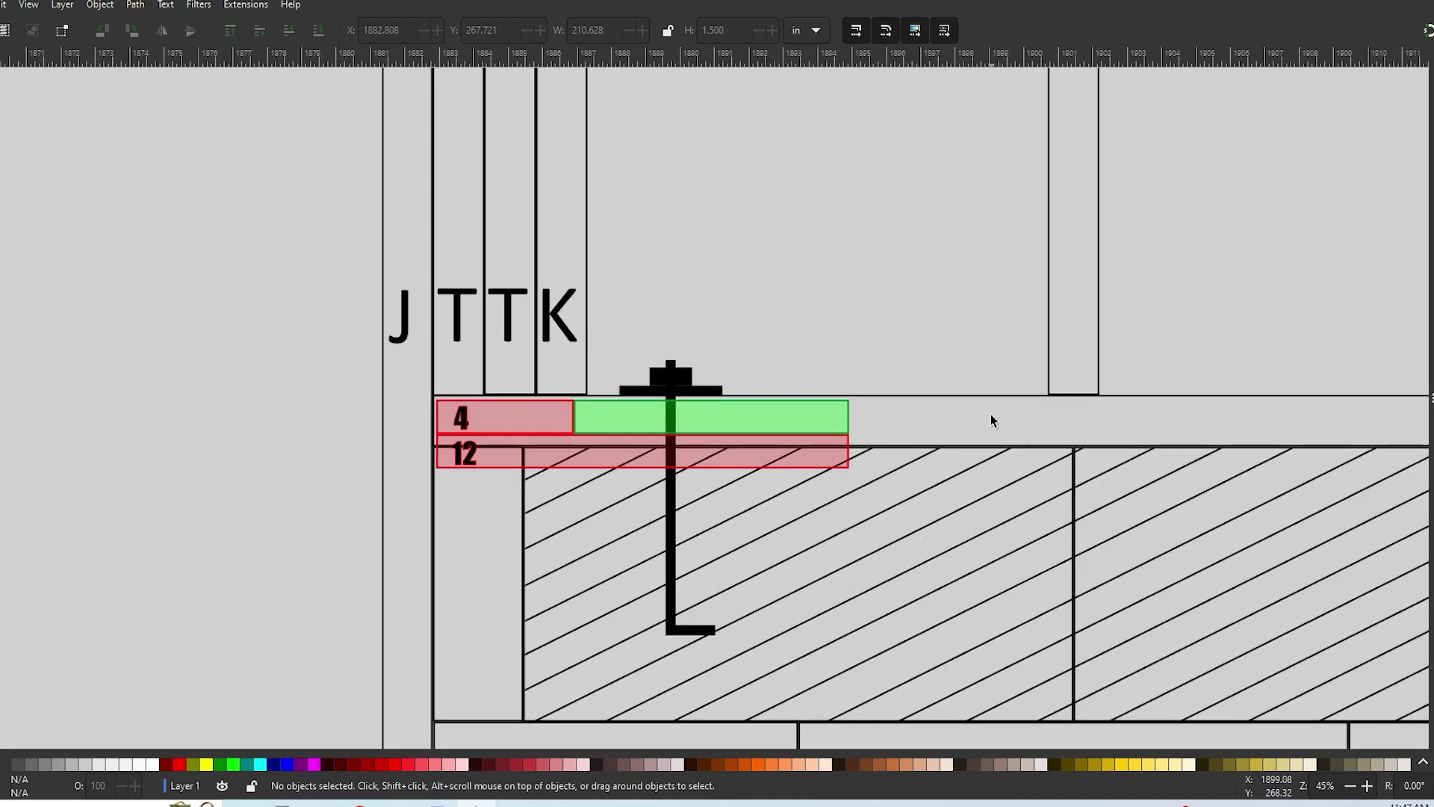
{"action": "left_click", "coordinate": [973, 395]}
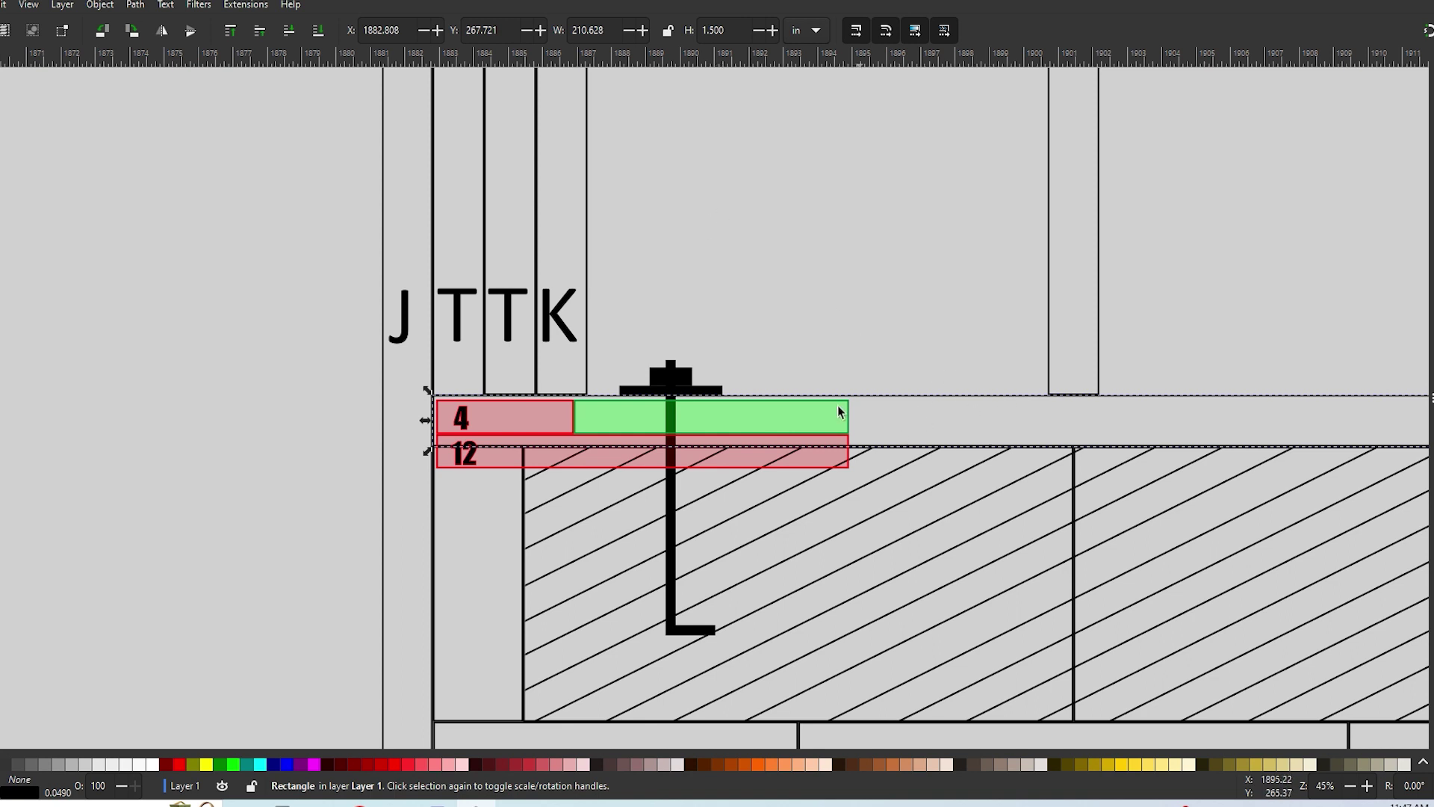
{"action": "left_click", "coordinate": [699, 345]}
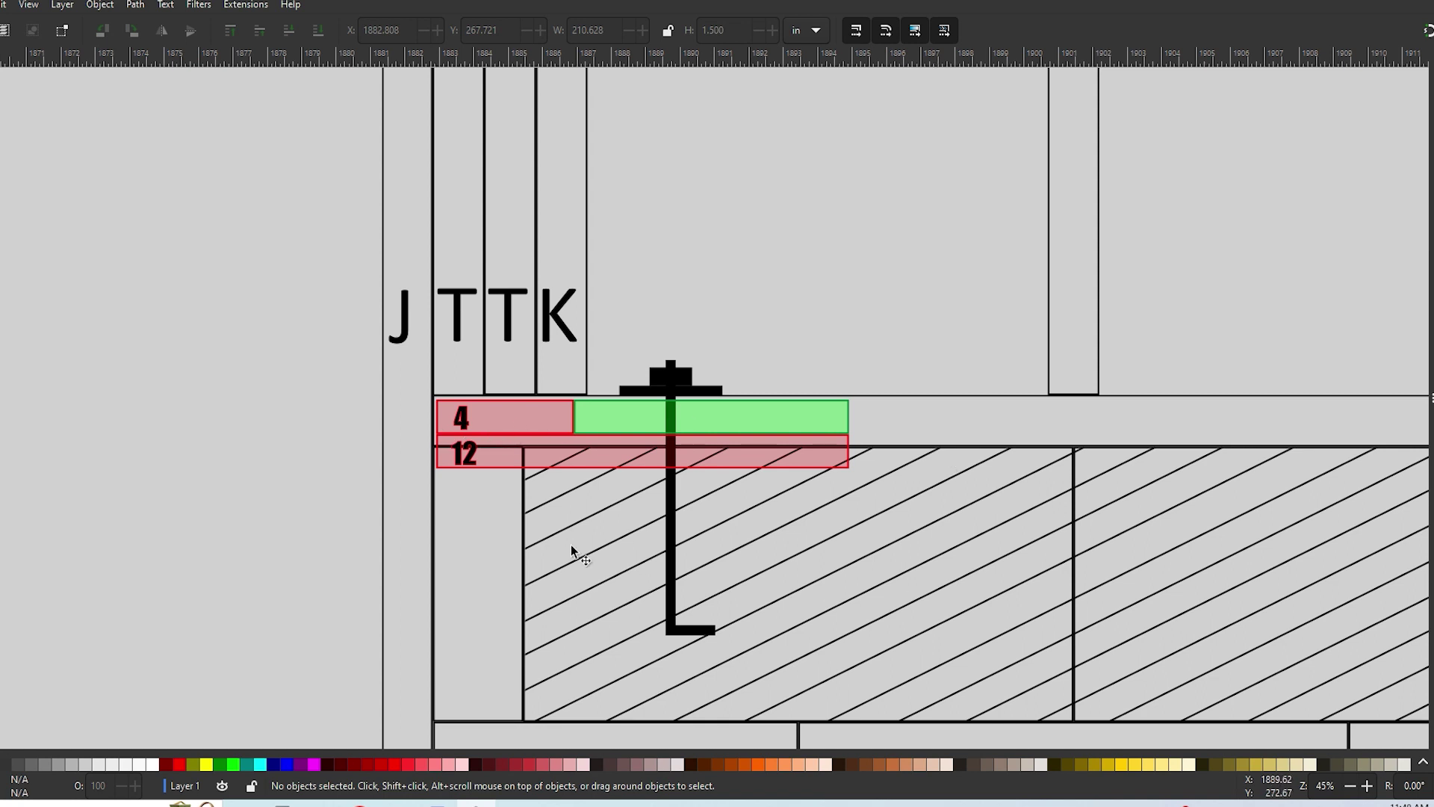
{"action": "left_click", "coordinate": [669, 397]}
- Shift the left-end T-shaped anchor bolt right onto the green edge zone, then zoom out to 5.7%
{"action": "left_click_drag", "start_coordinate": [724, 387], "coordinate": [953, 389]}
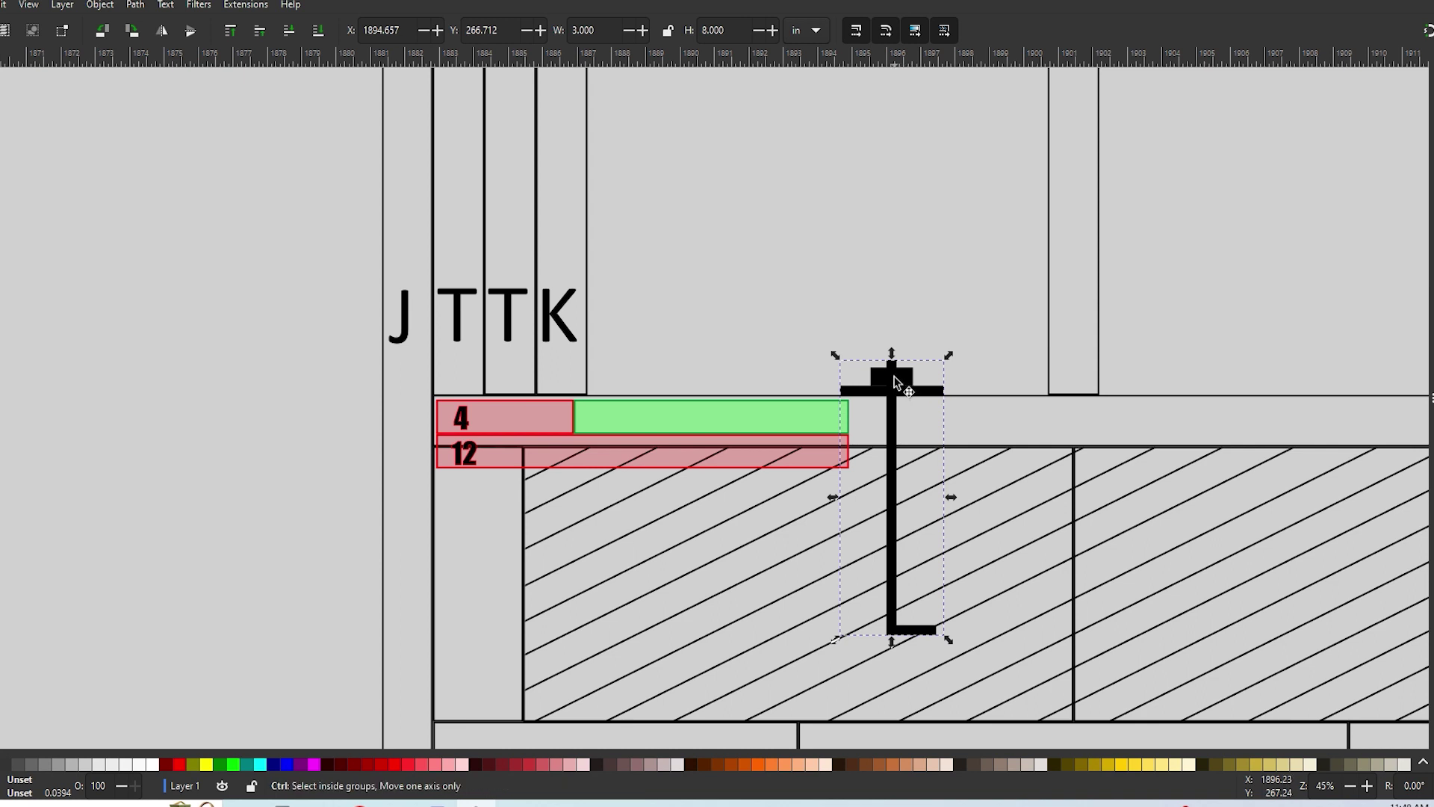
{"action": "left_click_drag", "start_coordinate": [894, 380], "coordinate": [752, 386]}
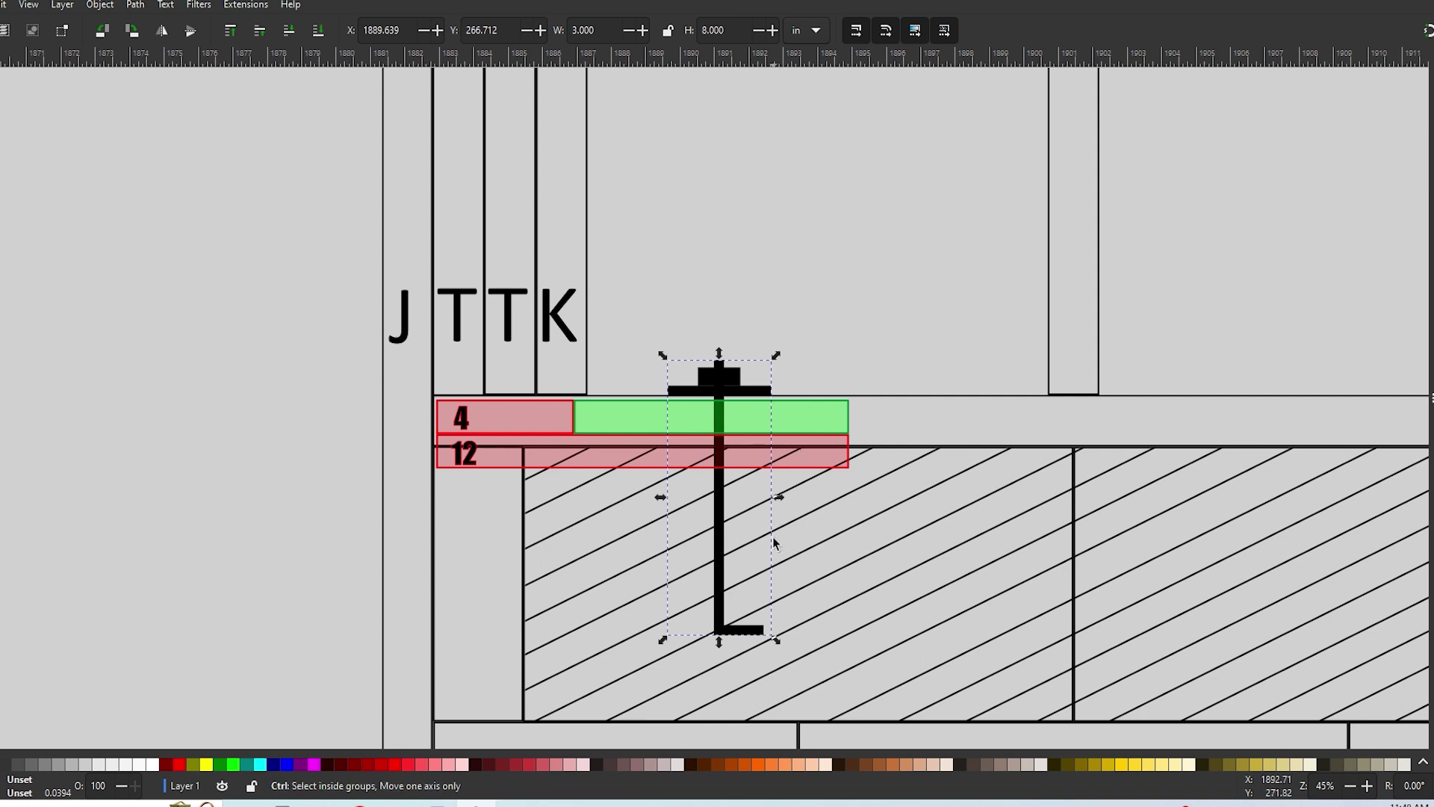
{"action": "scroll", "coordinate": [781, 511], "scroll_direction": "down", "scroll_amount": 2}
{"action": "scroll", "coordinate": [1069, 577], "scroll_direction": "down", "scroll_amount": 4}
{"action": "scroll", "coordinate": [1283, 593], "scroll_direction": "right", "scroll_amount": 12}
{"action": "scroll", "coordinate": [1283, 593], "scroll_direction": "down", "scroll_amount": 2}
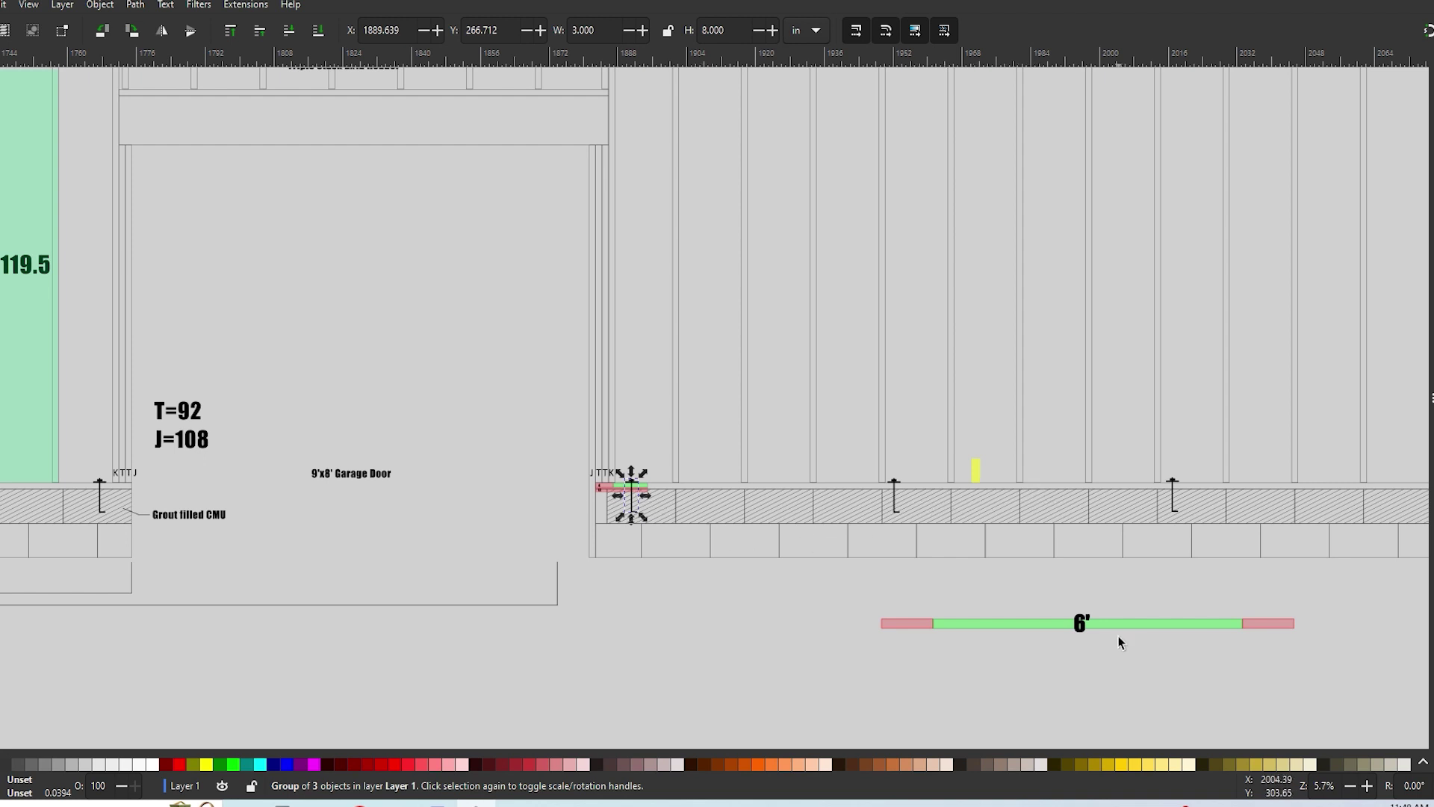
{"action": "left_click_drag", "start_coordinate": [1009, 582], "coordinate": [887, 541]}
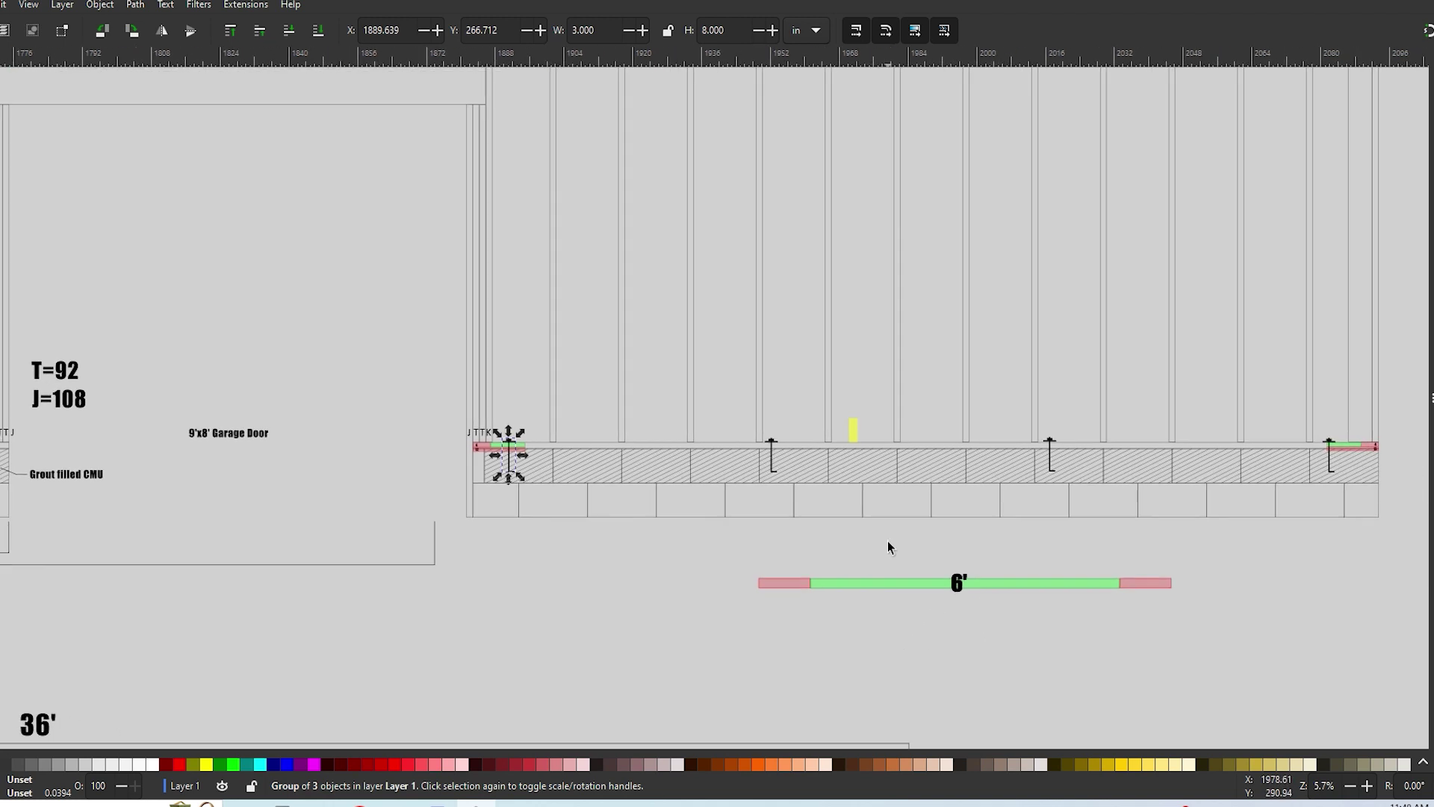
- Move the 6' spacing bar under the left bolt and up onto the hatched block course
{"action": "left_click", "coordinate": [838, 641]}
{"action": "left_click_drag", "start_coordinate": [1015, 584], "coordinate": [799, 597]}
{"action": "left_click_drag", "start_coordinate": [891, 631], "coordinate": [703, 537]}
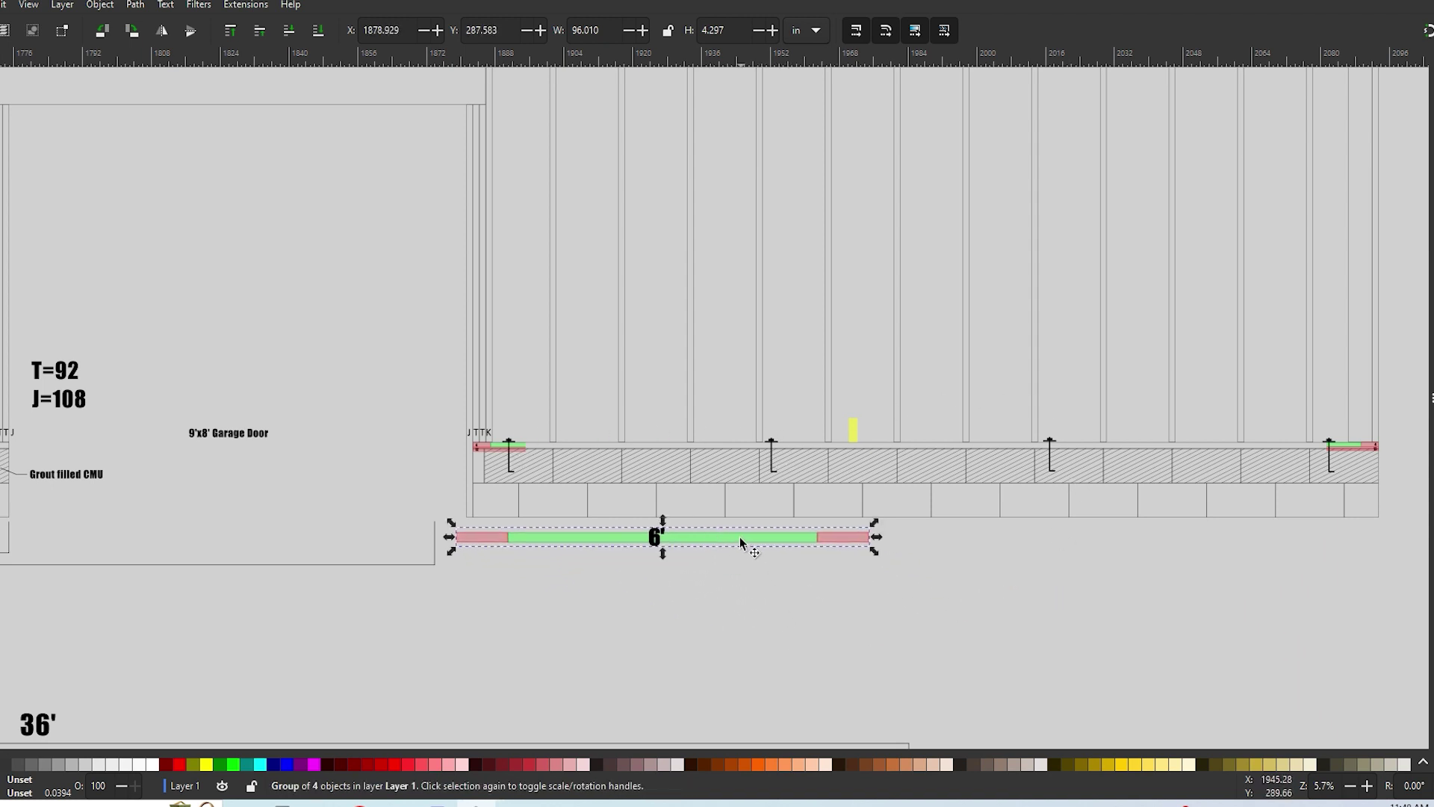
{"action": "left_click_drag", "start_coordinate": [740, 538], "coordinate": [718, 452]}
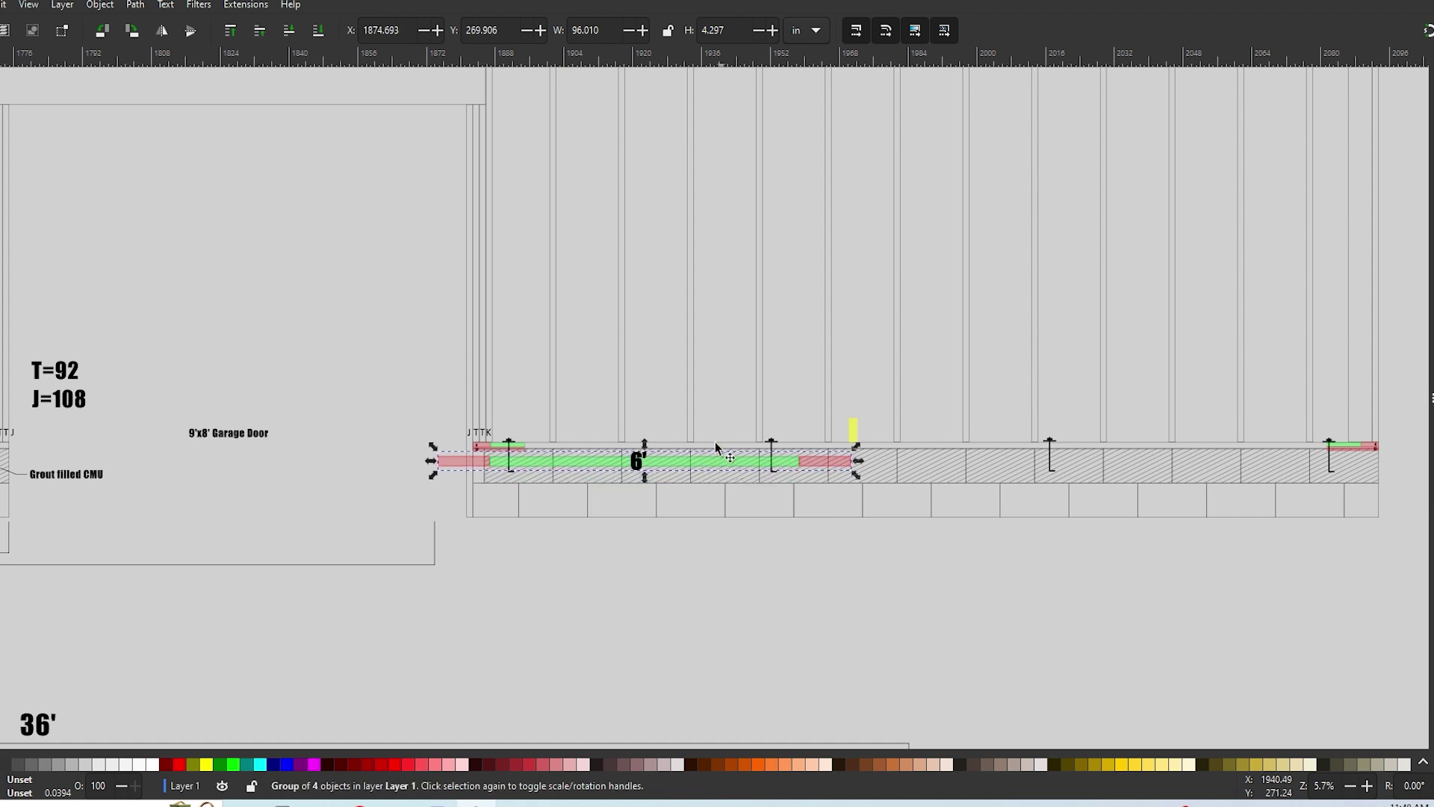
{"action": "left_click", "coordinate": [693, 437]}
- Nudge the 6' spacing bar slightly right along the hatched bond-beam row
{"action": "scroll", "coordinate": [641, 451], "scroll_direction": "up", "scroll_amount": 3}
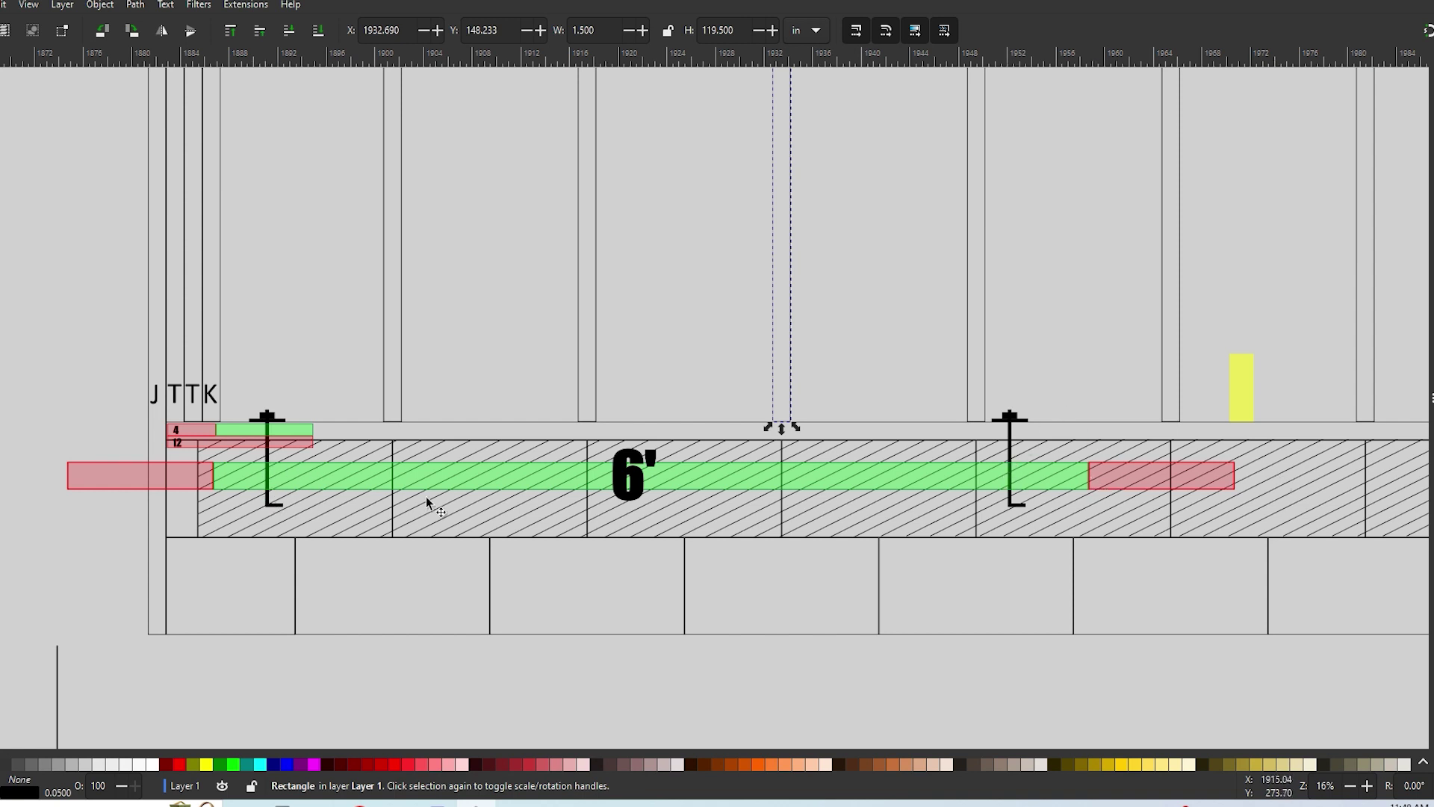
{"action": "scroll", "coordinate": [675, 563], "scroll_direction": "down", "scroll_amount": 4}
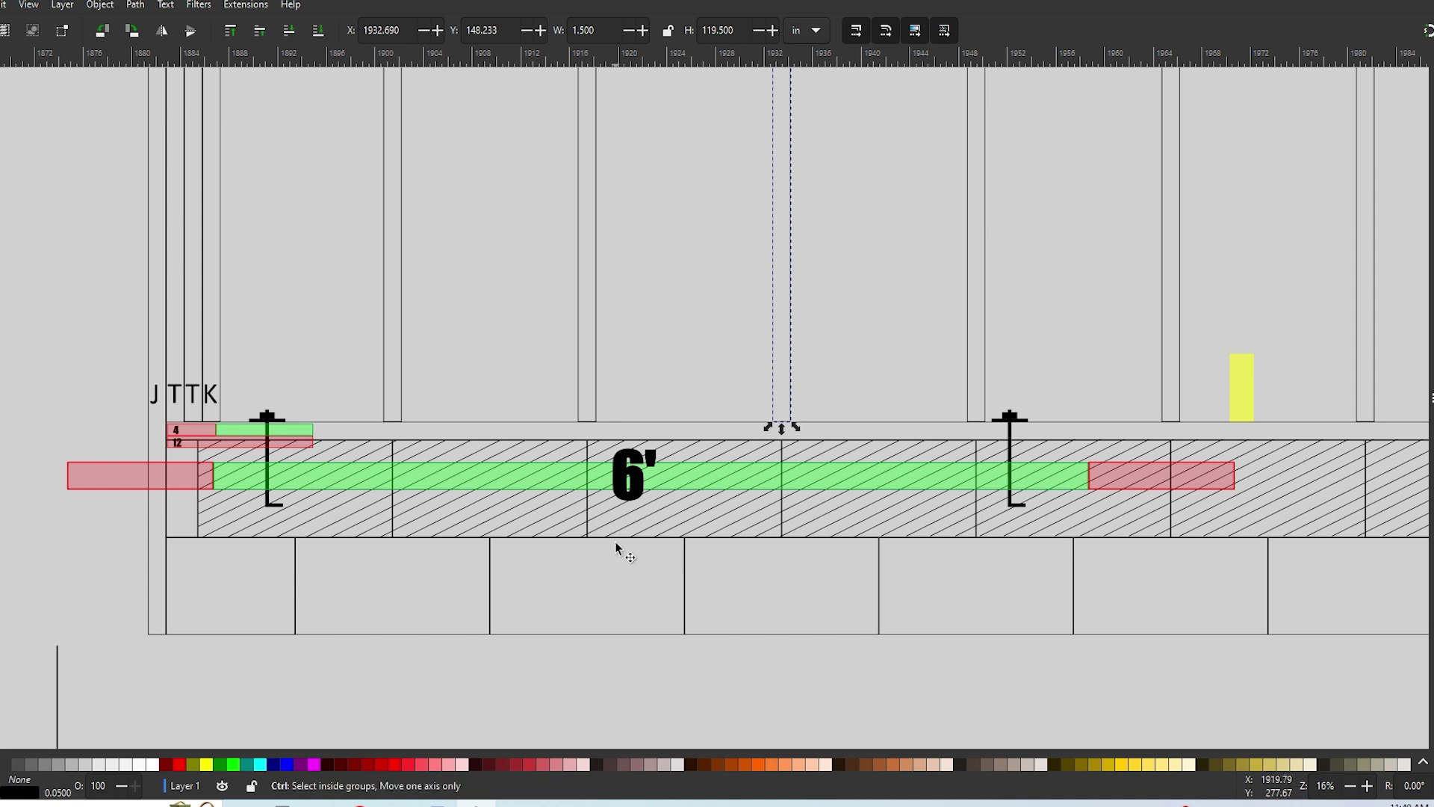
{"action": "scroll", "coordinate": [636, 579], "scroll_direction": "right", "scroll_amount": 1}
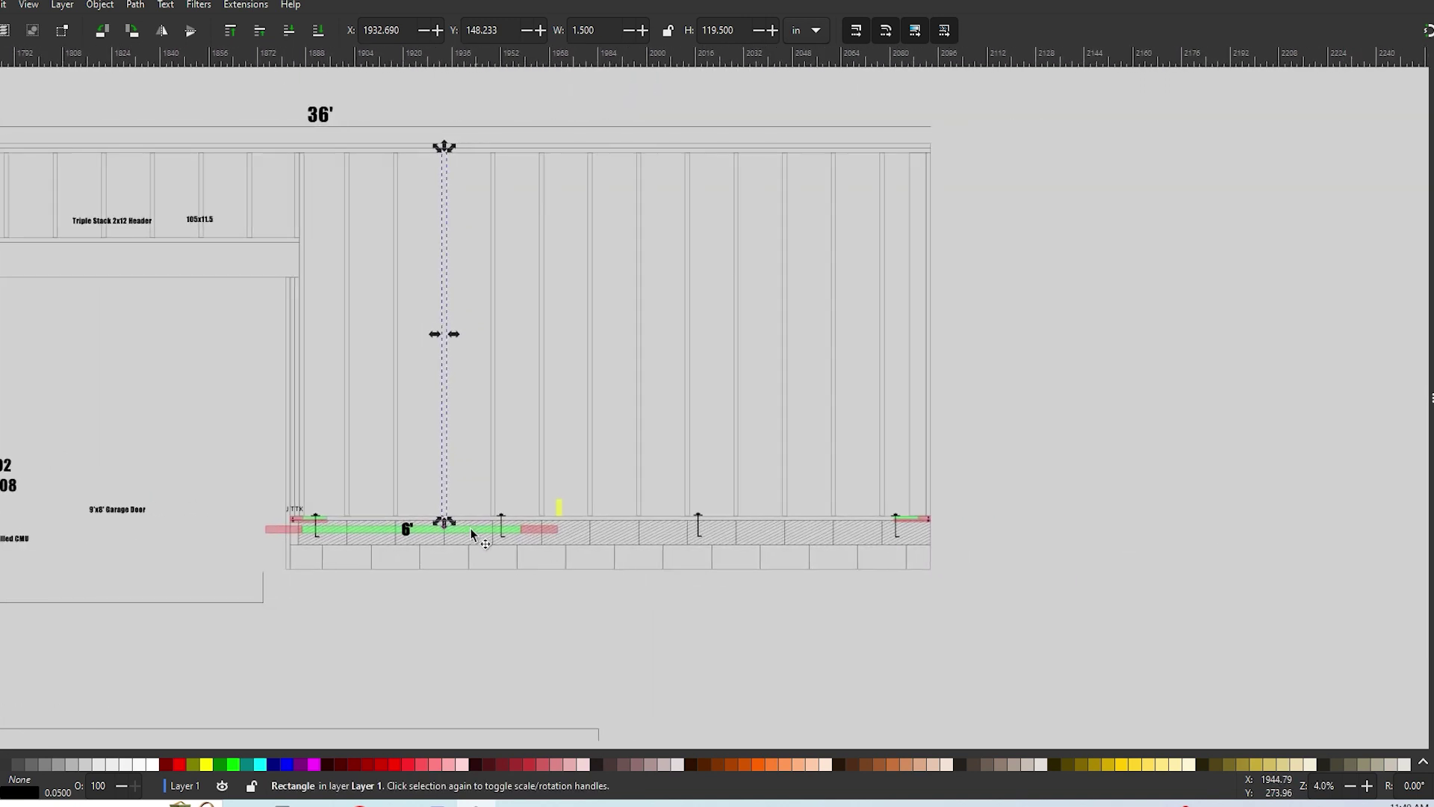
{"action": "left_click", "coordinate": [469, 527]}
{"action": "left_click_drag", "start_coordinate": [478, 530], "coordinate": [840, 556]}
{"action": "scroll", "coordinate": [839, 557], "scroll_direction": "up", "scroll_amount": 5}
{"action": "key", "text": "Escape"}
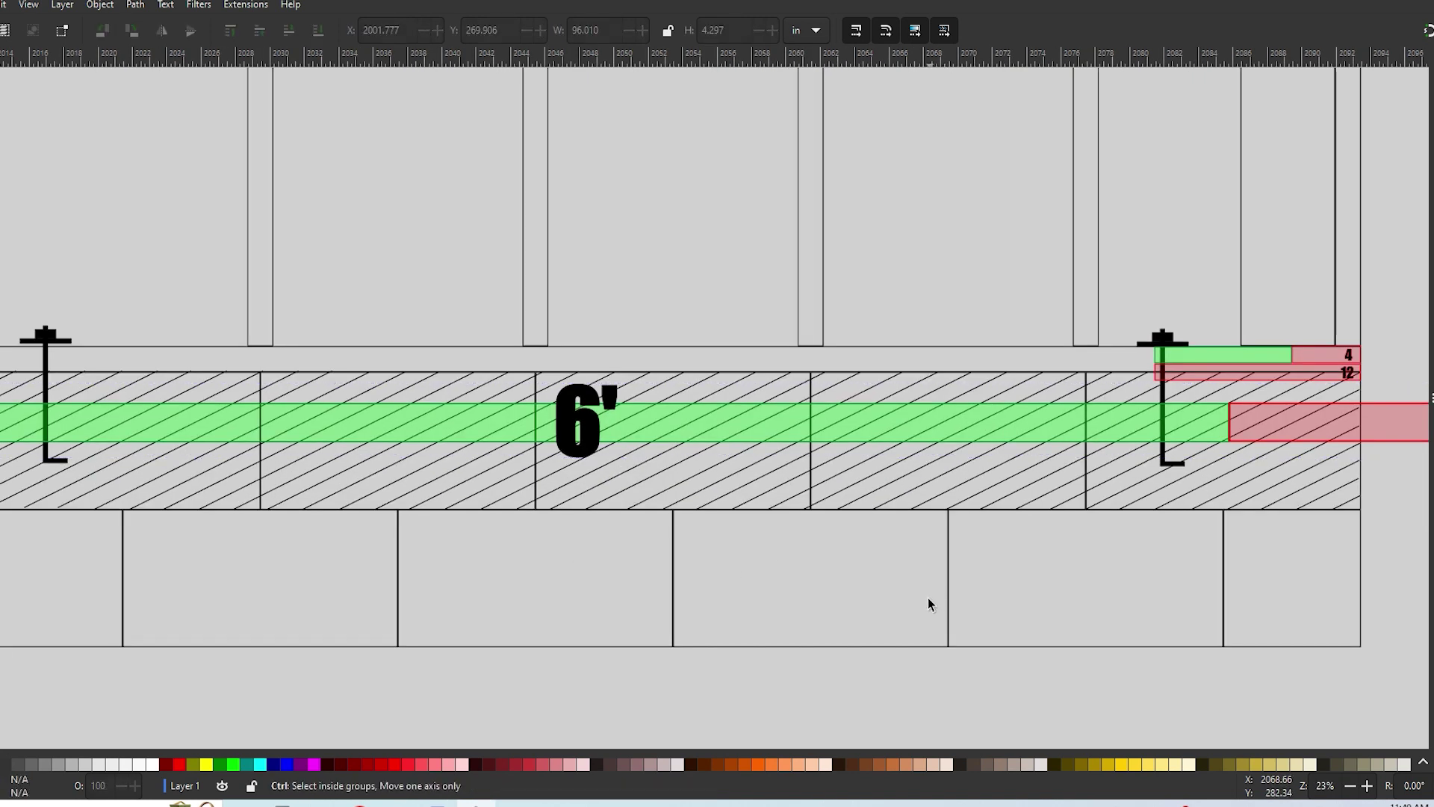
{"action": "scroll", "coordinate": [855, 601], "scroll_direction": "down", "scroll_amount": 1}
{"action": "scroll", "coordinate": [896, 590], "scroll_direction": "left", "scroll_amount": 3}
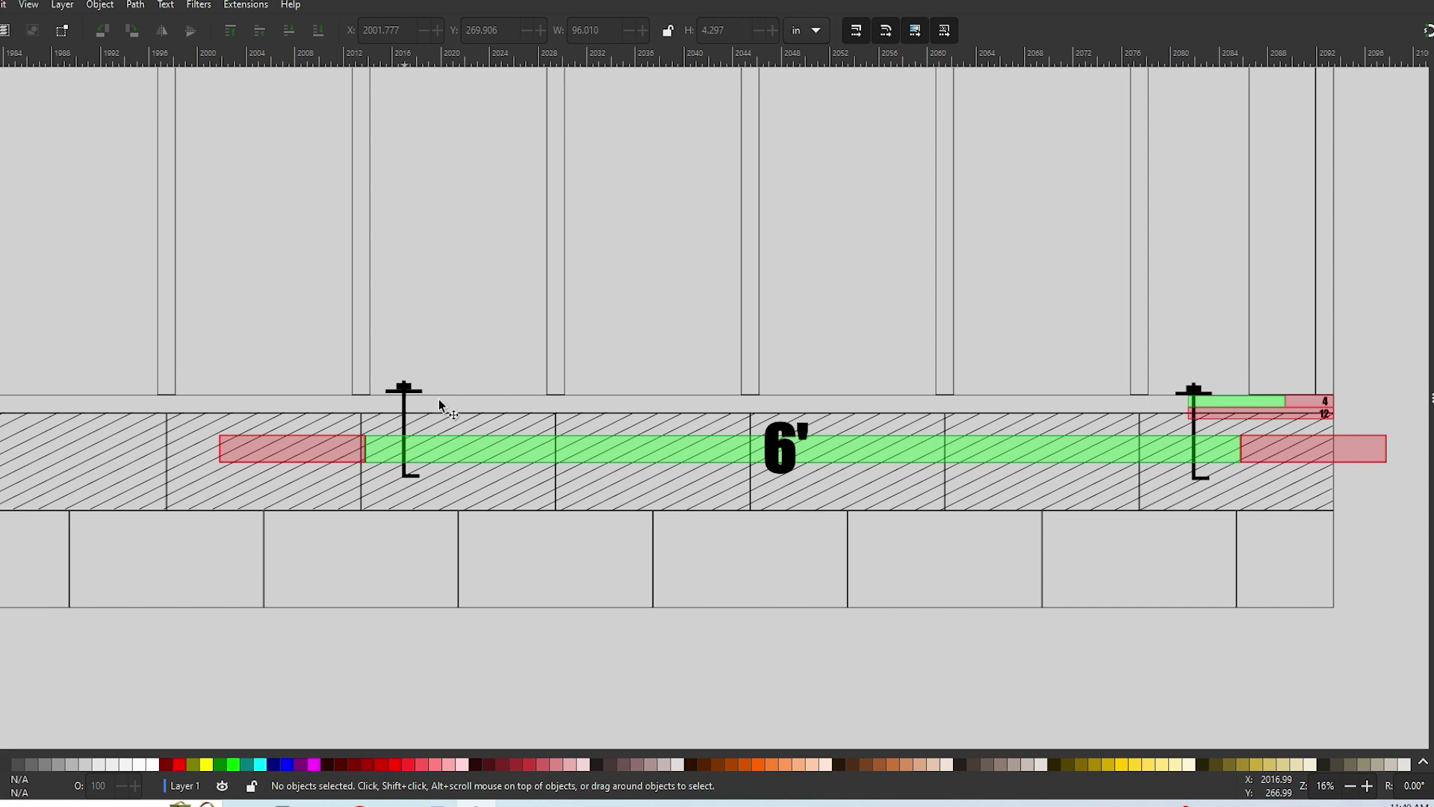
{"action": "left_click", "coordinate": [405, 415]}
- Reposition the left anchor bolt so it sits inside the green edge zone
{"action": "left_click_drag", "start_coordinate": [376, 393], "coordinate": [50, 393]}
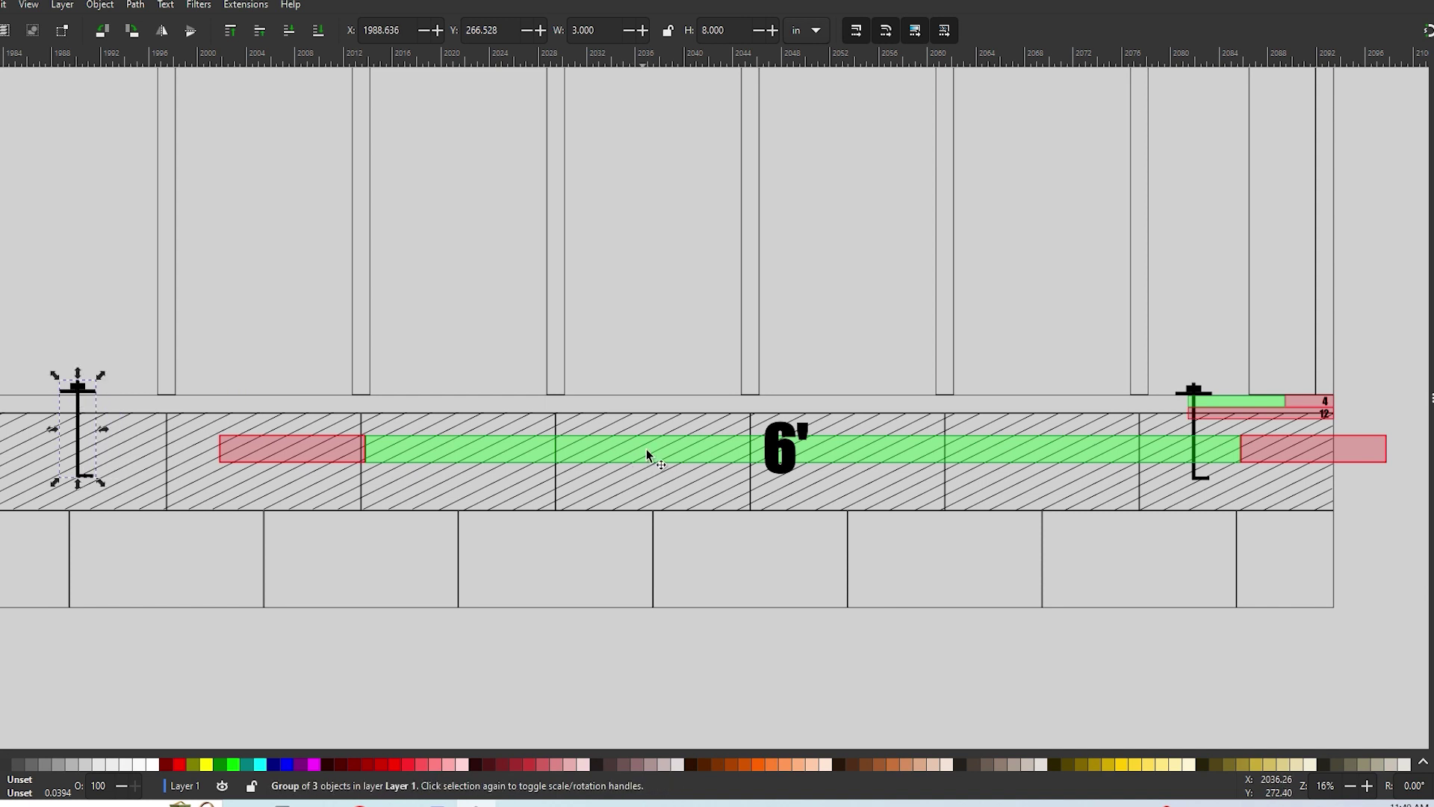
{"action": "left_click_drag", "start_coordinate": [647, 449], "coordinate": [500, 451]}
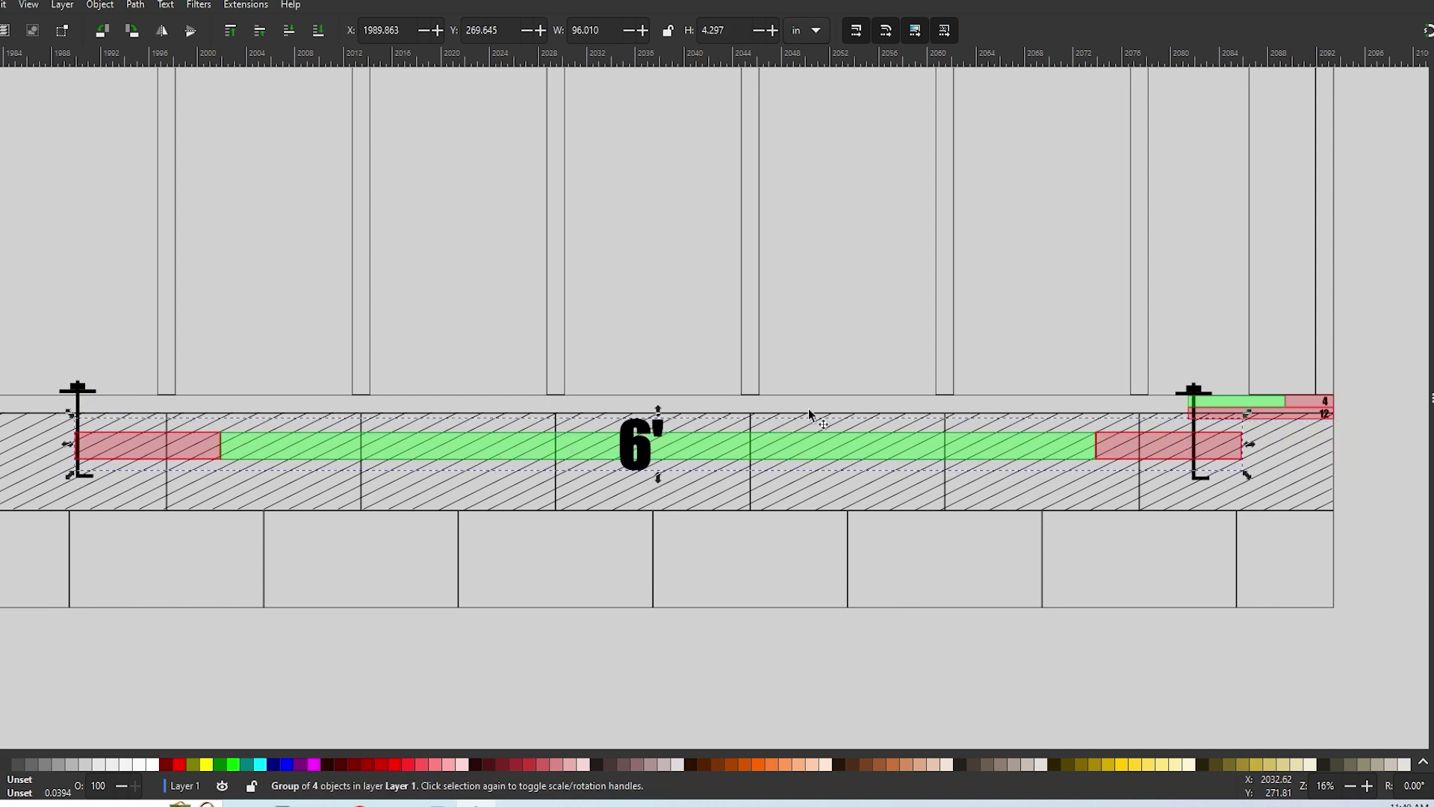
{"action": "left_click_drag", "start_coordinate": [956, 450], "coordinate": [1031, 454]}
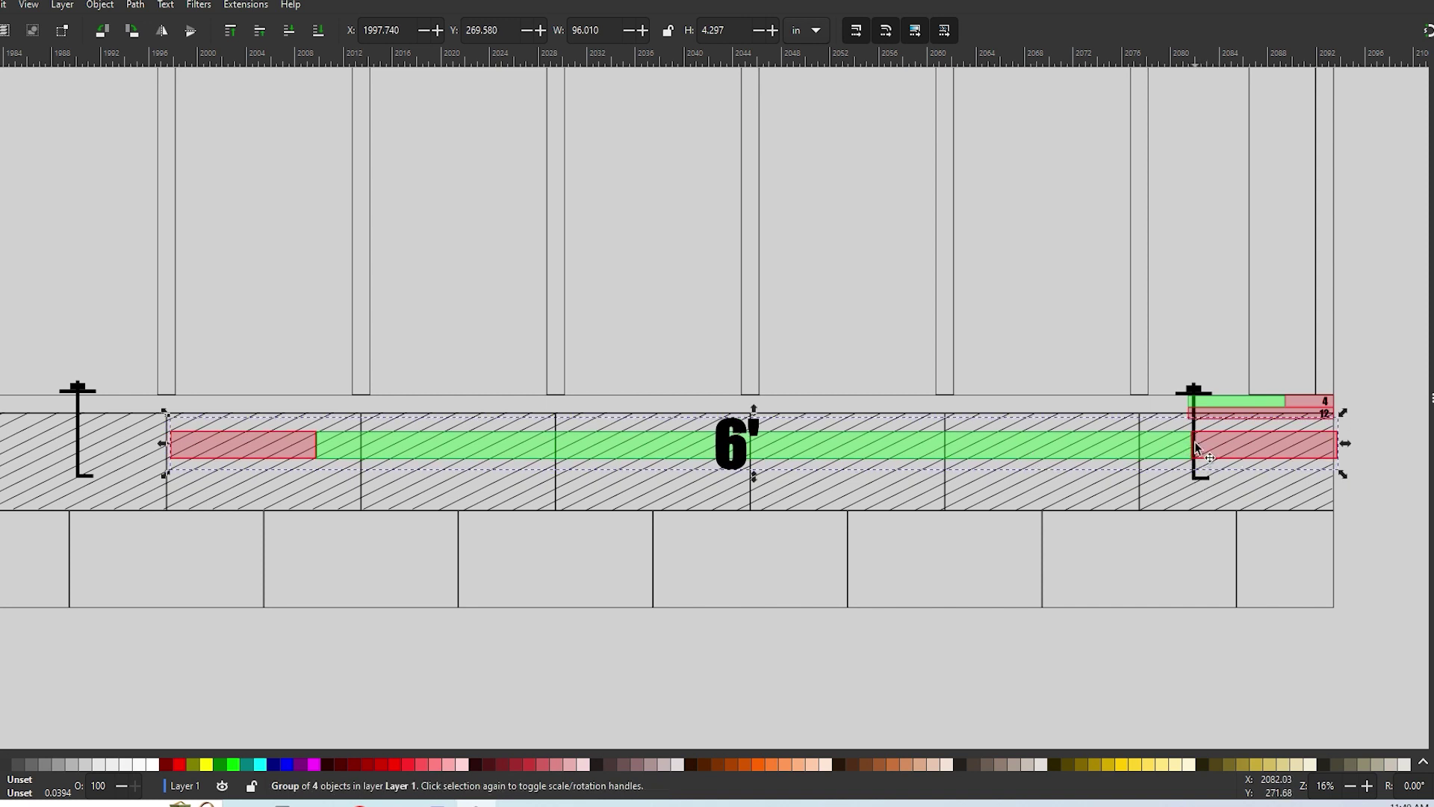
{"action": "left_click", "coordinate": [78, 389]}
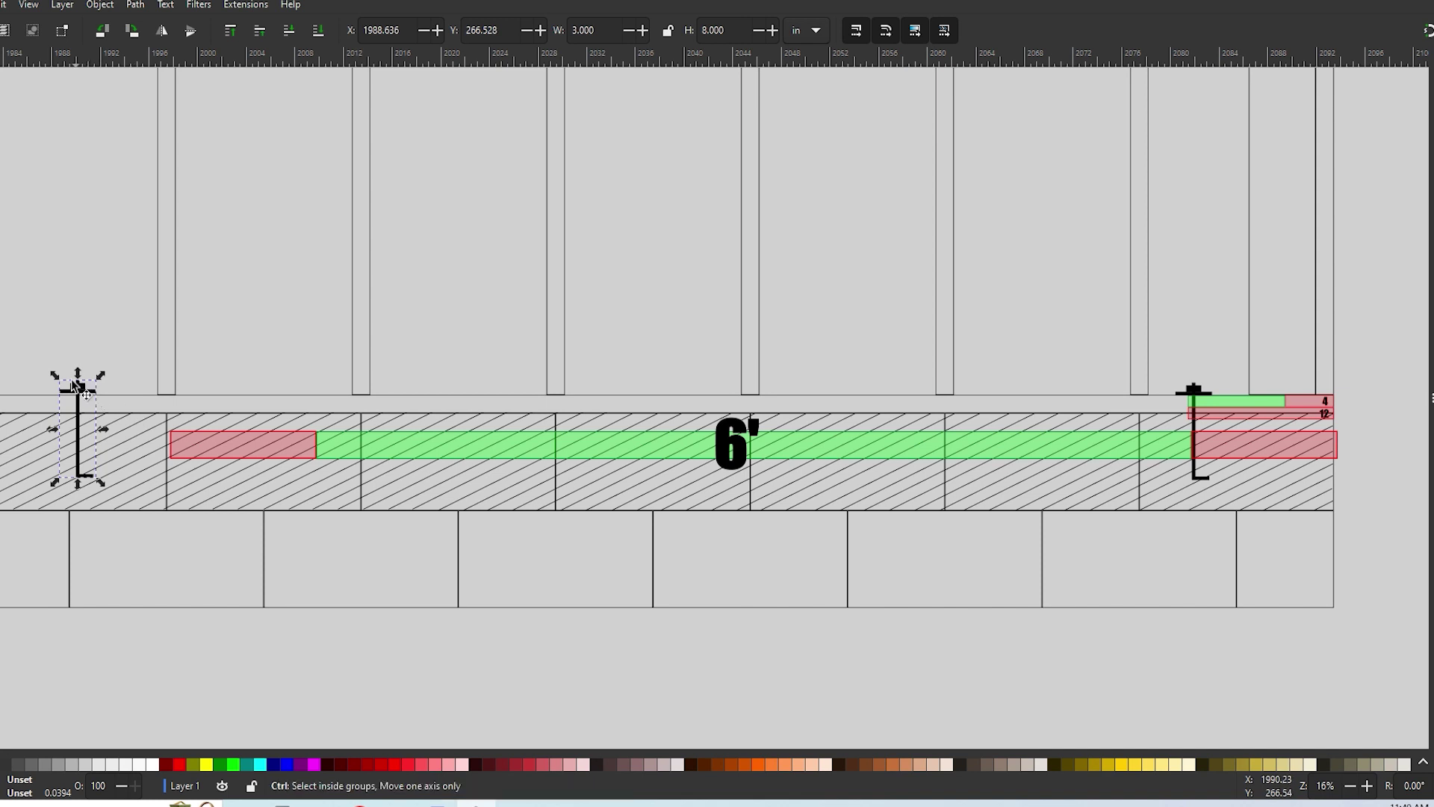
{"action": "left_click_drag", "start_coordinate": [86, 389], "coordinate": [326, 407]}
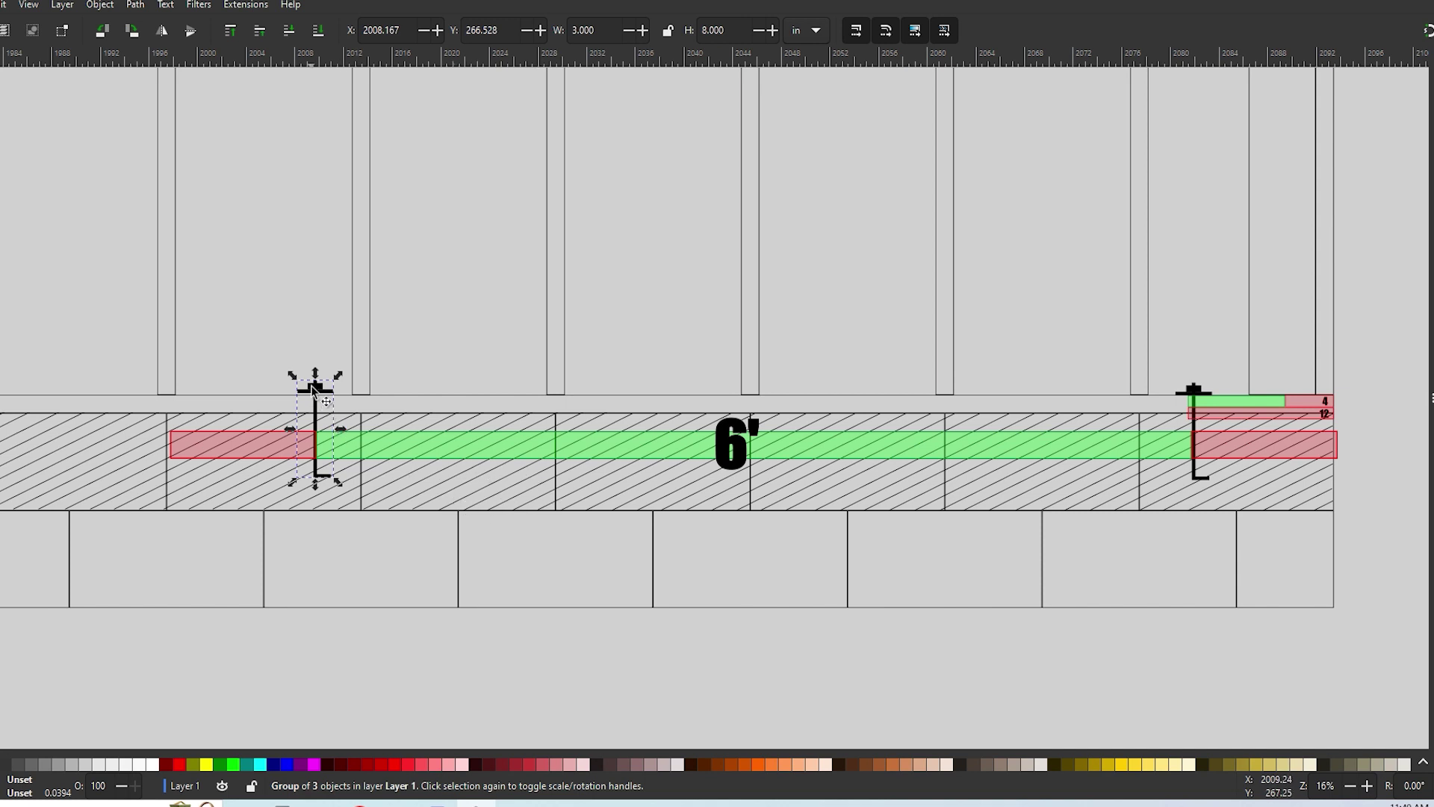
{"action": "left_click_drag", "start_coordinate": [315, 388], "coordinate": [462, 391]}
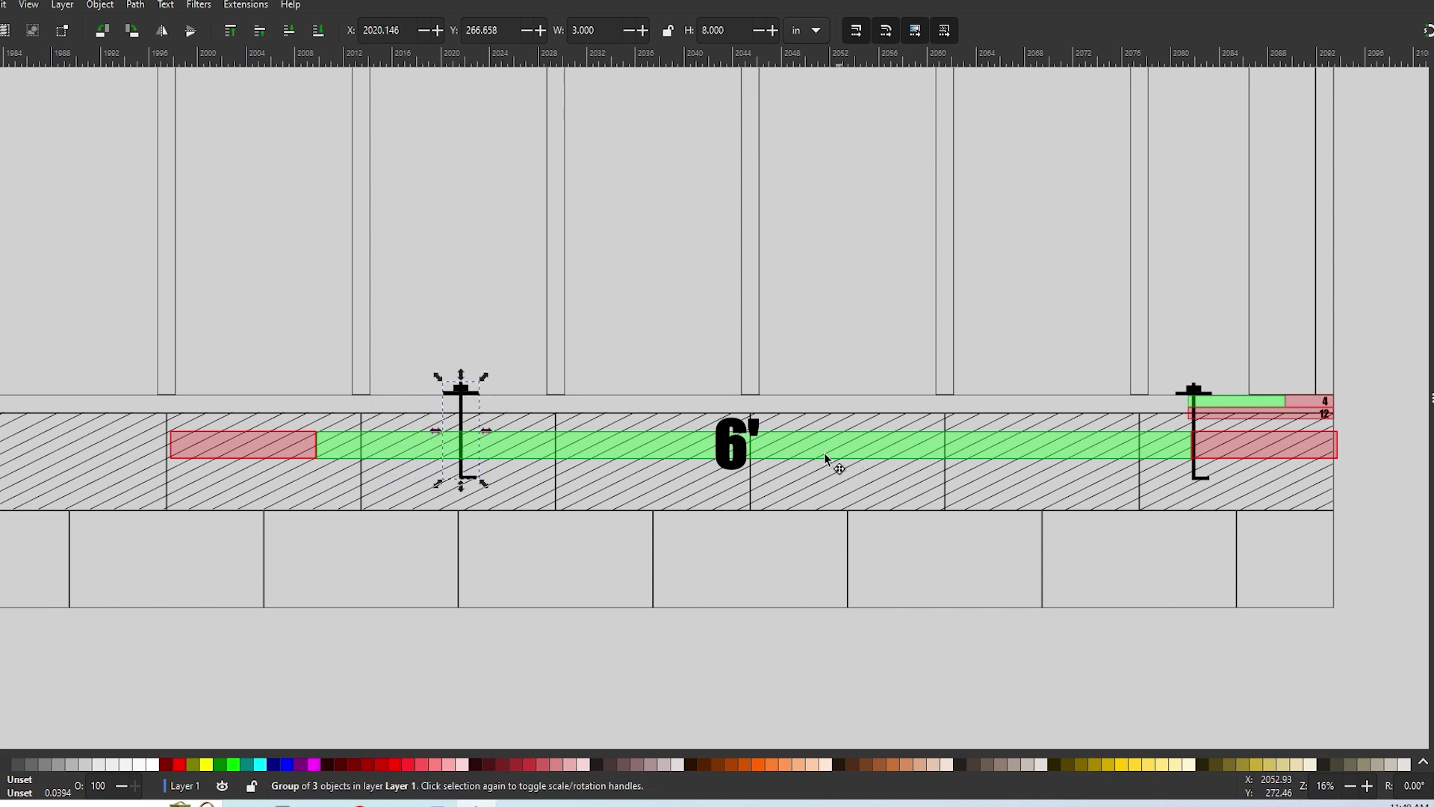
- Nudge the 6' bar right along the block row so it overhangs the wall end
{"action": "left_click_drag", "start_coordinate": [825, 457], "coordinate": [899, 448]}
{"action": "scroll", "coordinate": [859, 508], "scroll_direction": "right", "scroll_amount": 4}
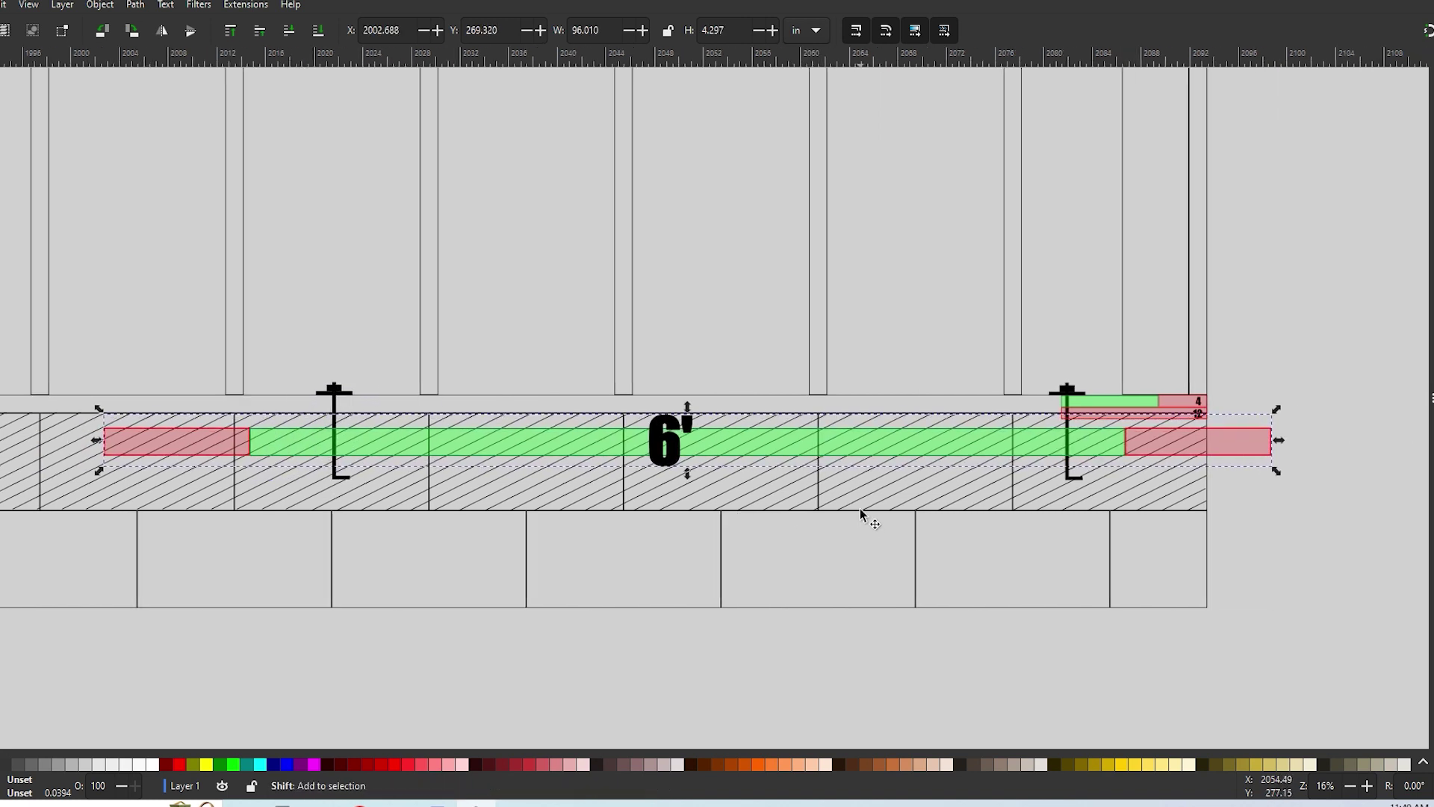
{"action": "scroll", "coordinate": [859, 508], "scroll_direction": "right", "scroll_amount": 2}
{"action": "scroll", "coordinate": [526, 580], "scroll_direction": "down", "scroll_amount": 2}
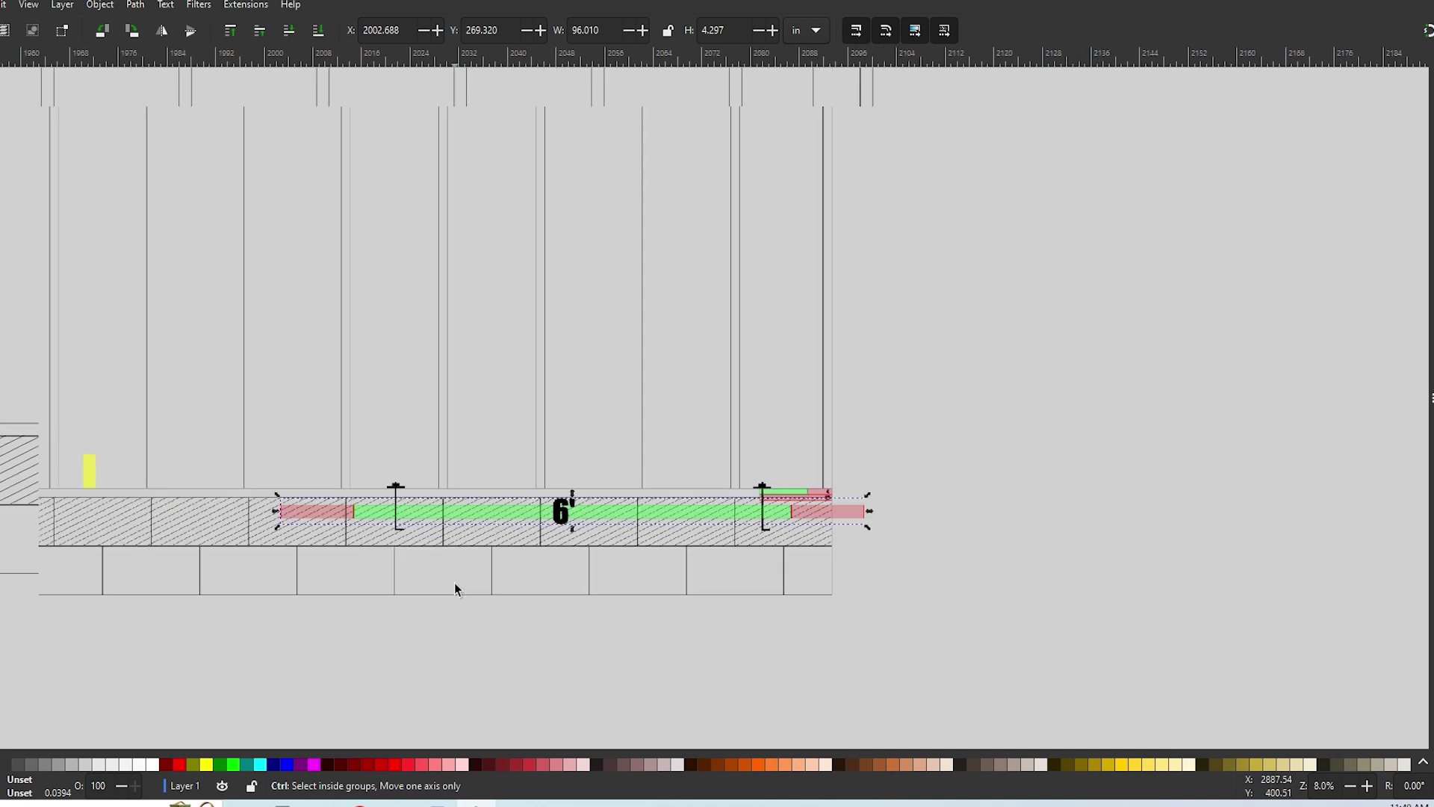
{"action": "left_click_drag", "start_coordinate": [454, 583], "coordinate": [665, 544]}
- Drop the 6' bar below the block course and nudge the right-end anchor bolt 0.16 in into its green zone
{"action": "scroll", "coordinate": [1033, 466], "scroll_direction": "up", "scroll_amount": 5}
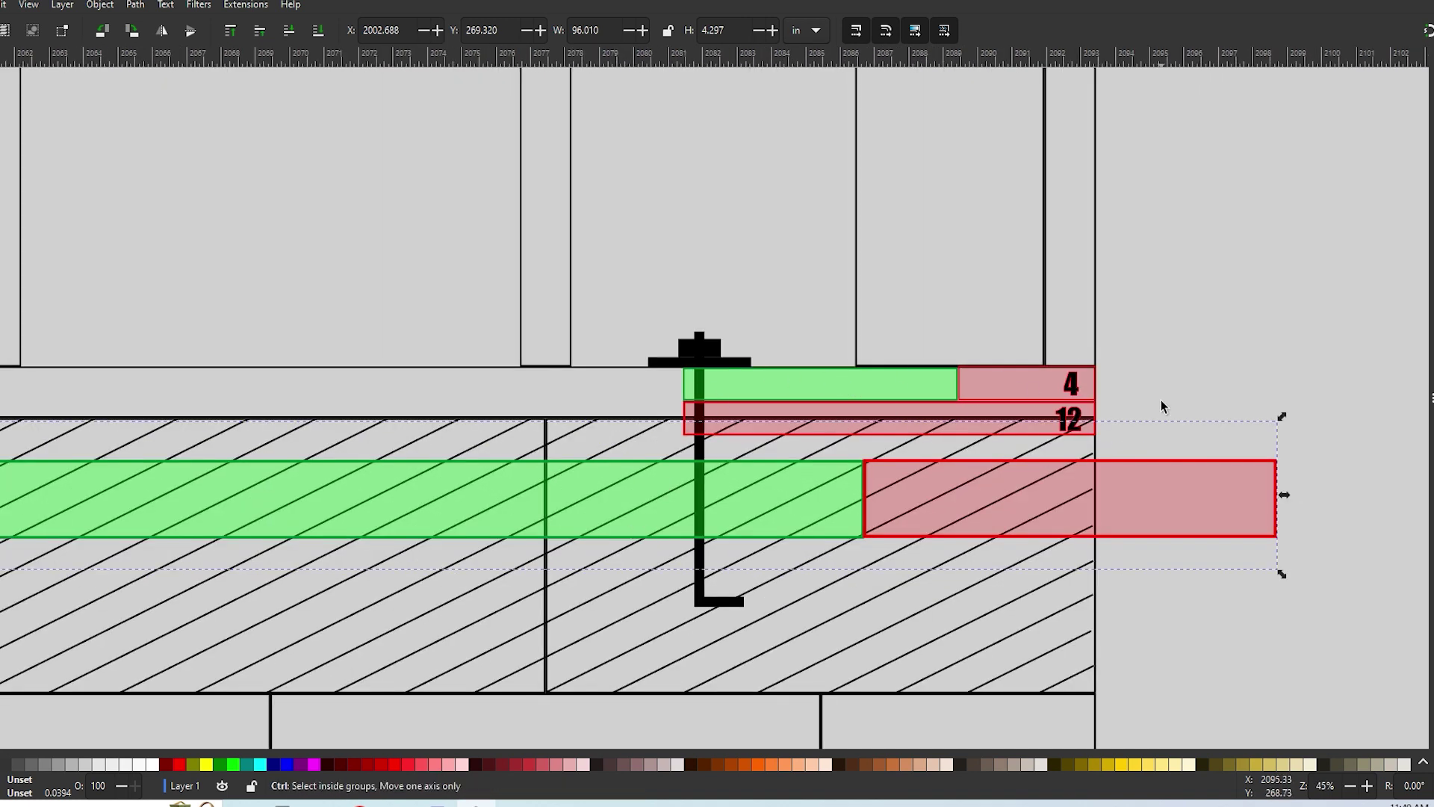
{"action": "scroll", "coordinate": [1159, 406], "scroll_direction": "down", "scroll_amount": 1}
{"action": "scroll", "coordinate": [1091, 403], "scroll_direction": "down", "scroll_amount": 1}
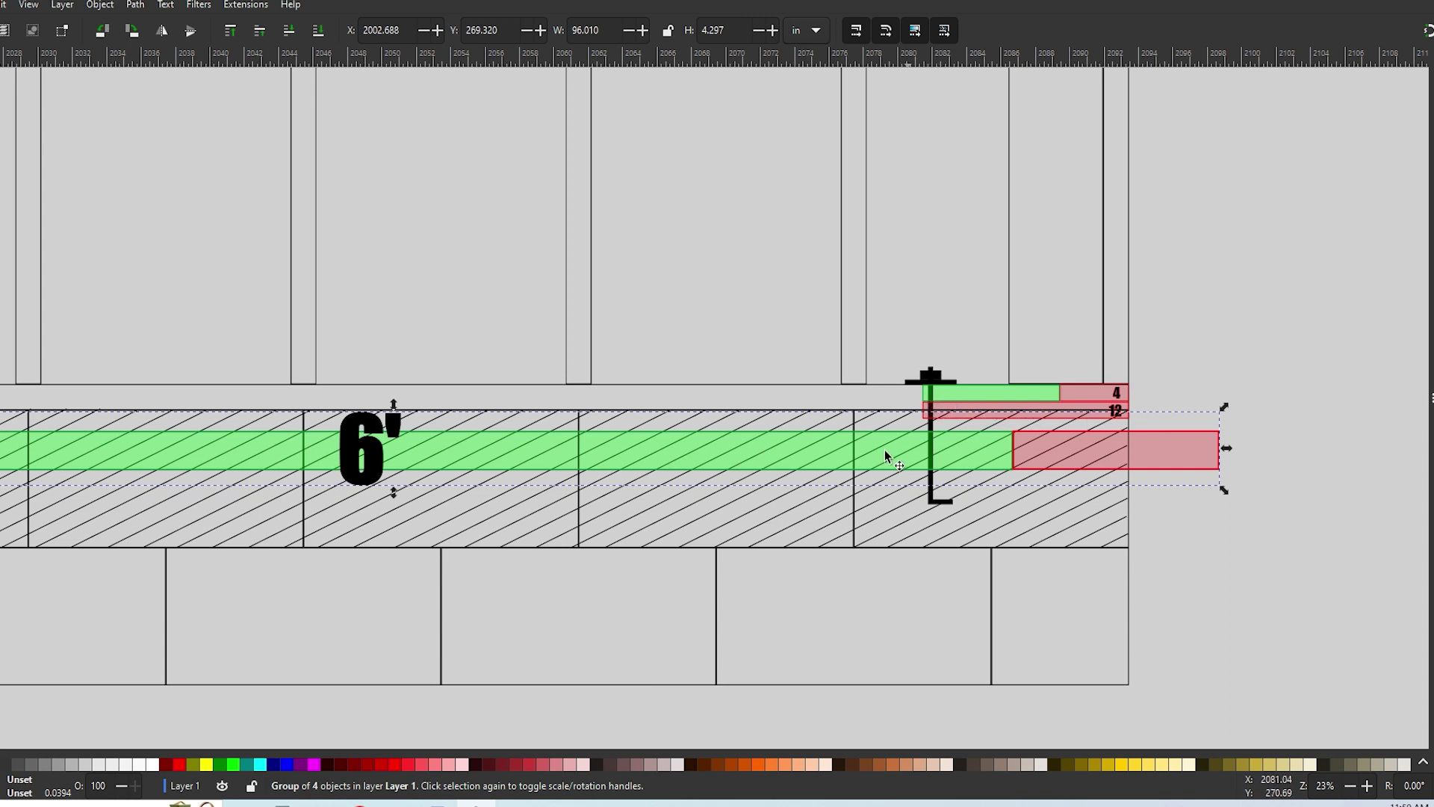
{"action": "left_click_drag", "start_coordinate": [885, 455], "coordinate": [947, 694]}
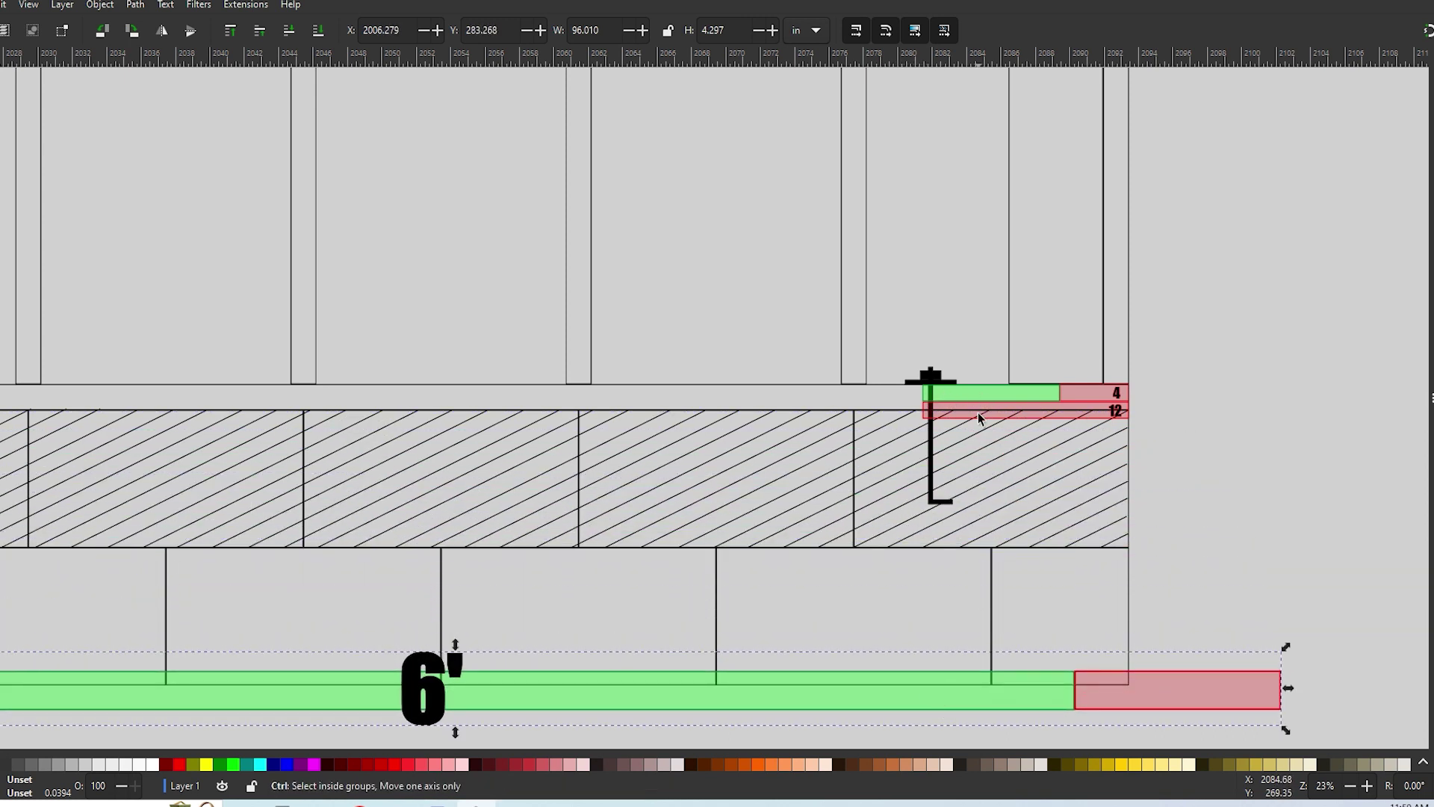
{"action": "scroll", "coordinate": [978, 412], "scroll_direction": "up", "scroll_amount": 2, "text": "ctrl"}
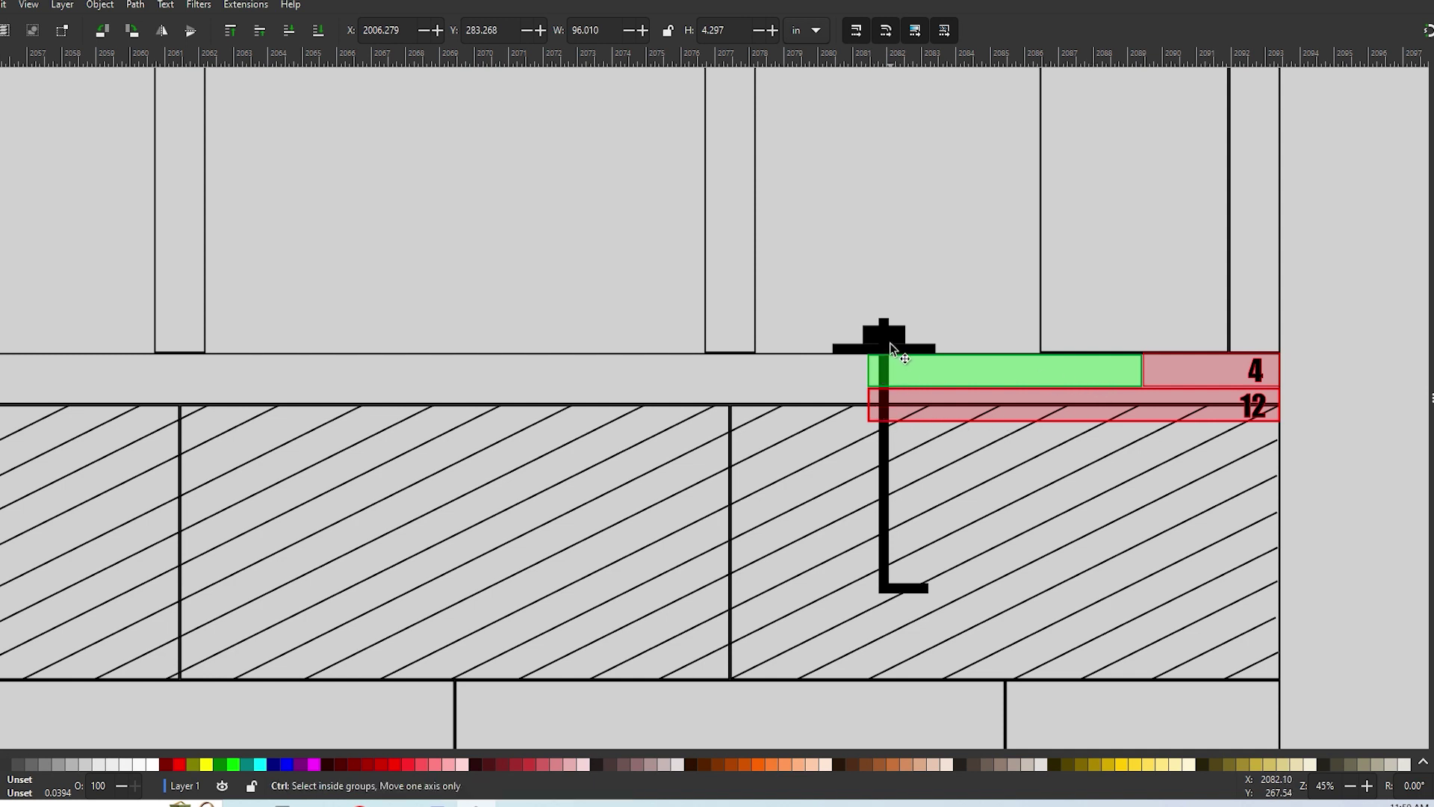
{"action": "mouse_move", "coordinate": [891, 344]}
{"action": "left_mouse_down"}
{"action": "mouse_move", "coordinate": [851, 347]}
{"action": "mouse_move", "coordinate": [897, 351]}
{"action": "left_mouse_up"}
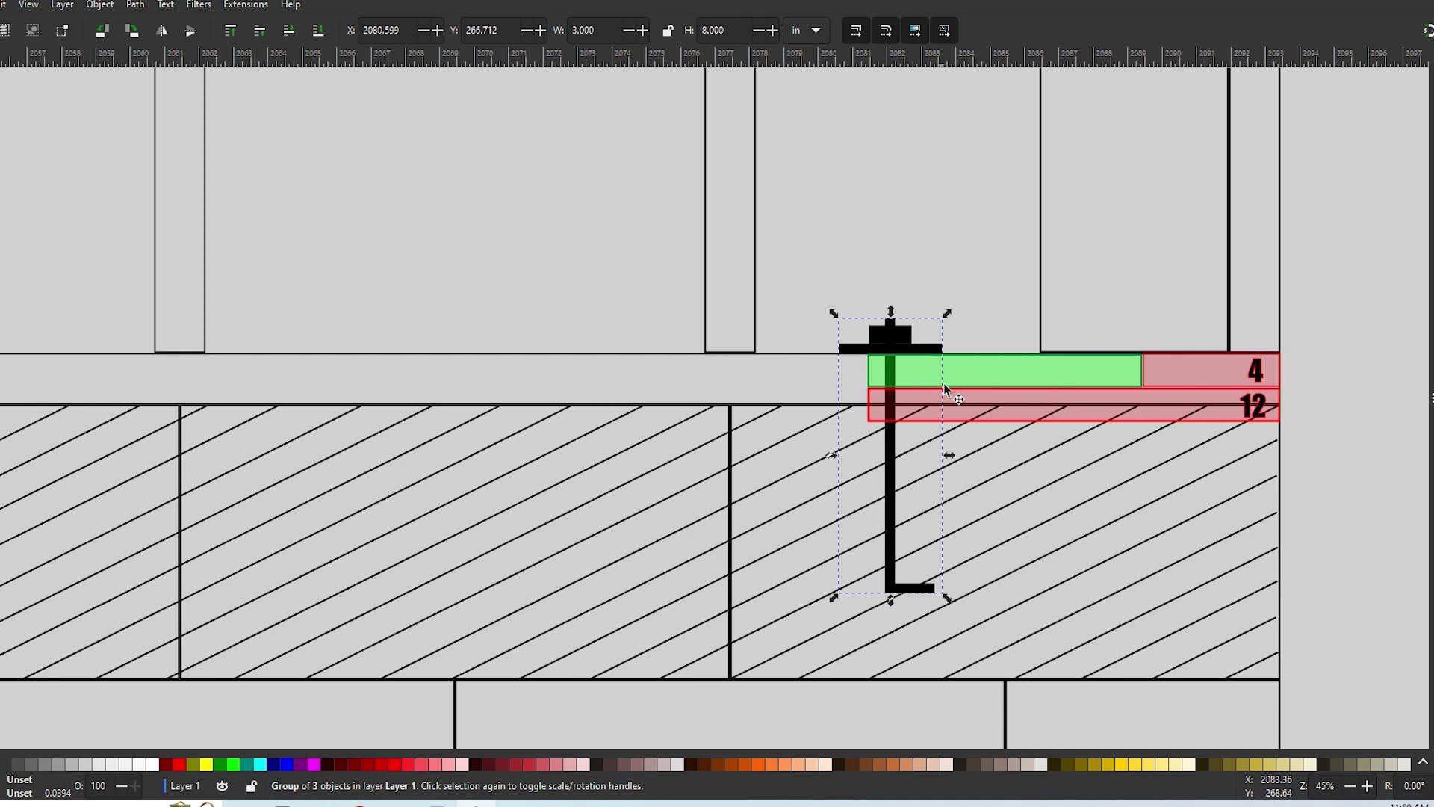
{"action": "key", "text": "ctrl"}
- Put the 6' bar back on the block course at the right wall's left end, starting at the corner bolt
{"action": "scroll", "coordinate": [779, 505], "scroll_direction": "down", "scroll_amount": 6}
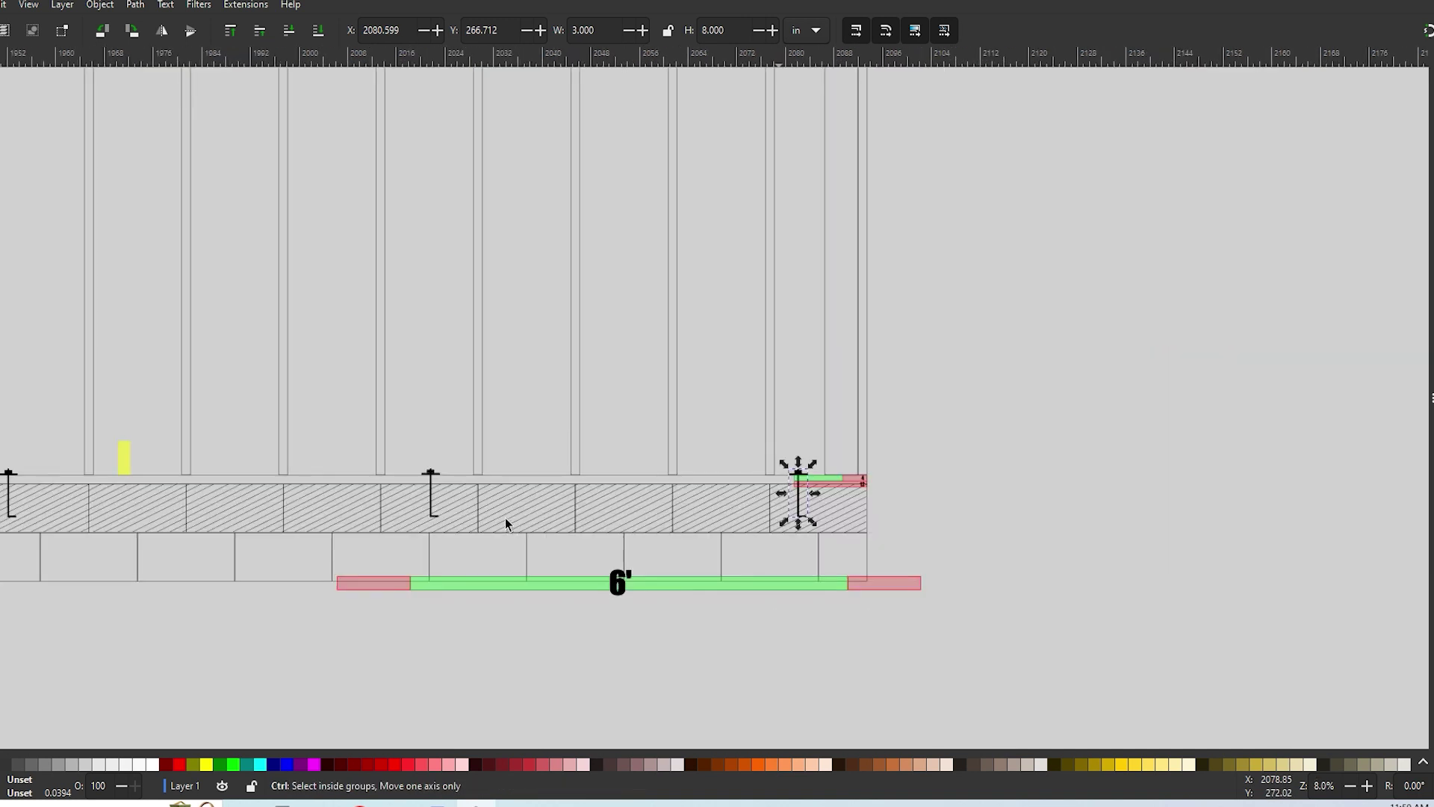
{"action": "scroll", "coordinate": [584, 464], "scroll_direction": "up", "scroll_amount": 2}
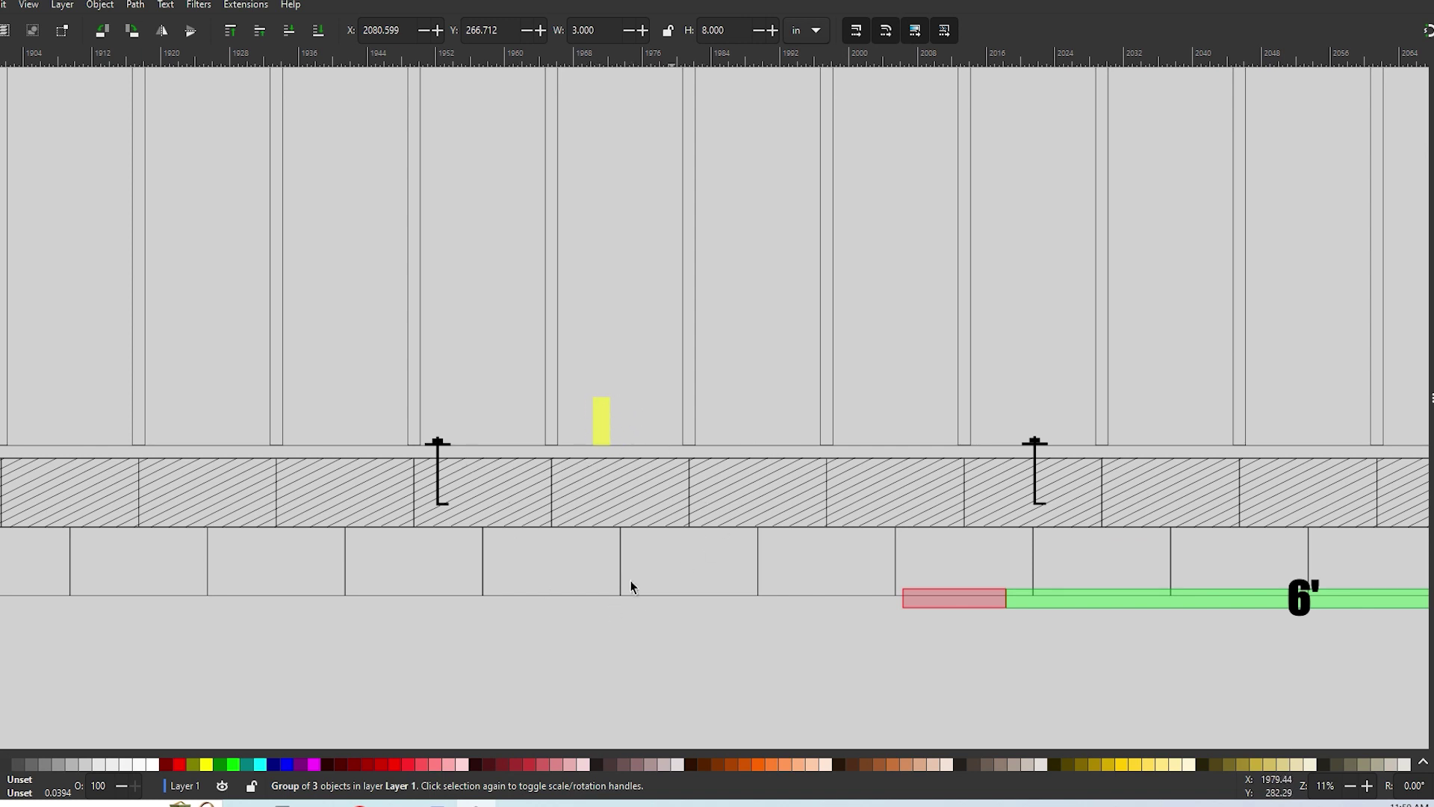
{"action": "scroll", "coordinate": [609, 586], "scroll_direction": "down", "scroll_amount": 2}
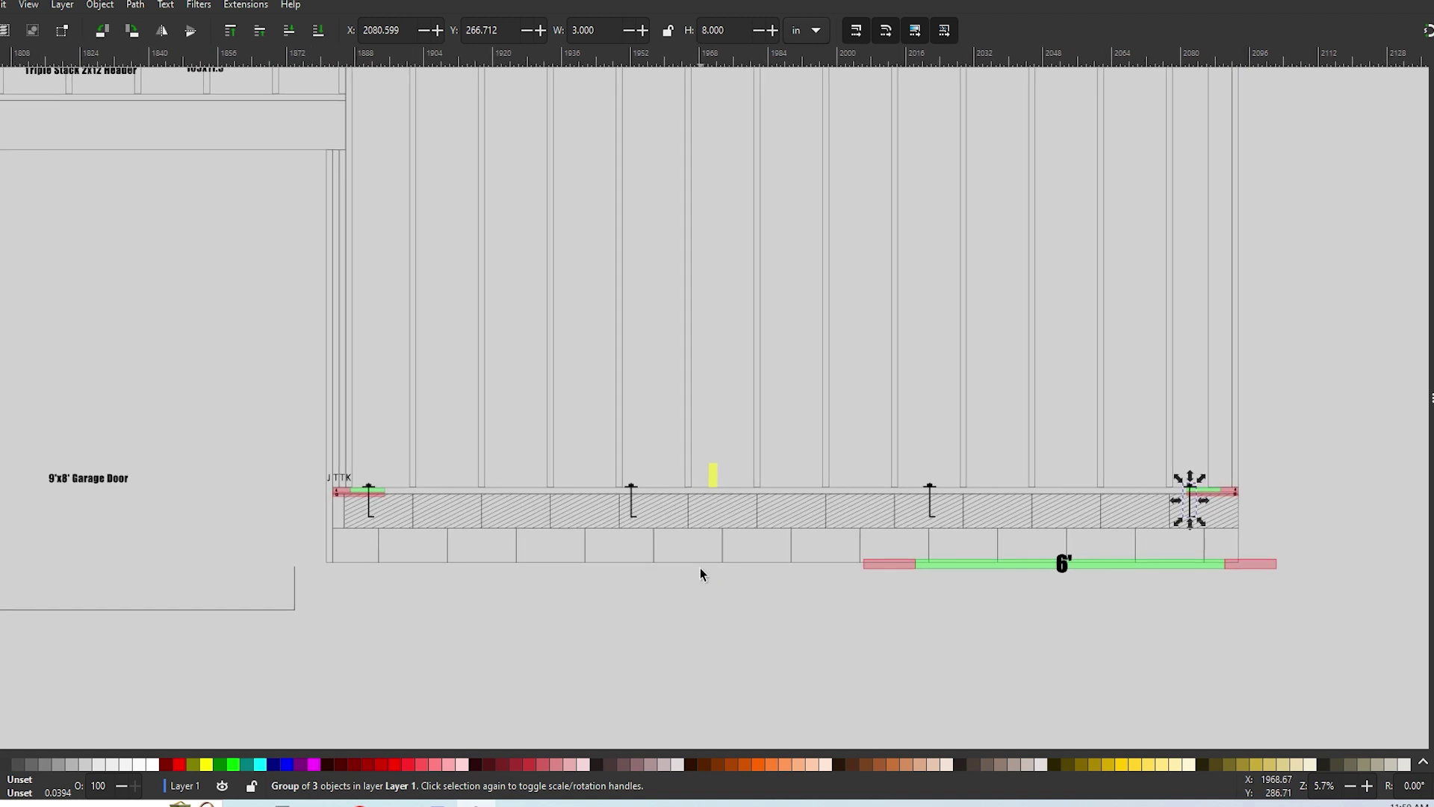
{"action": "scroll", "coordinate": [768, 576], "scroll_direction": "down", "scroll_amount": 1}
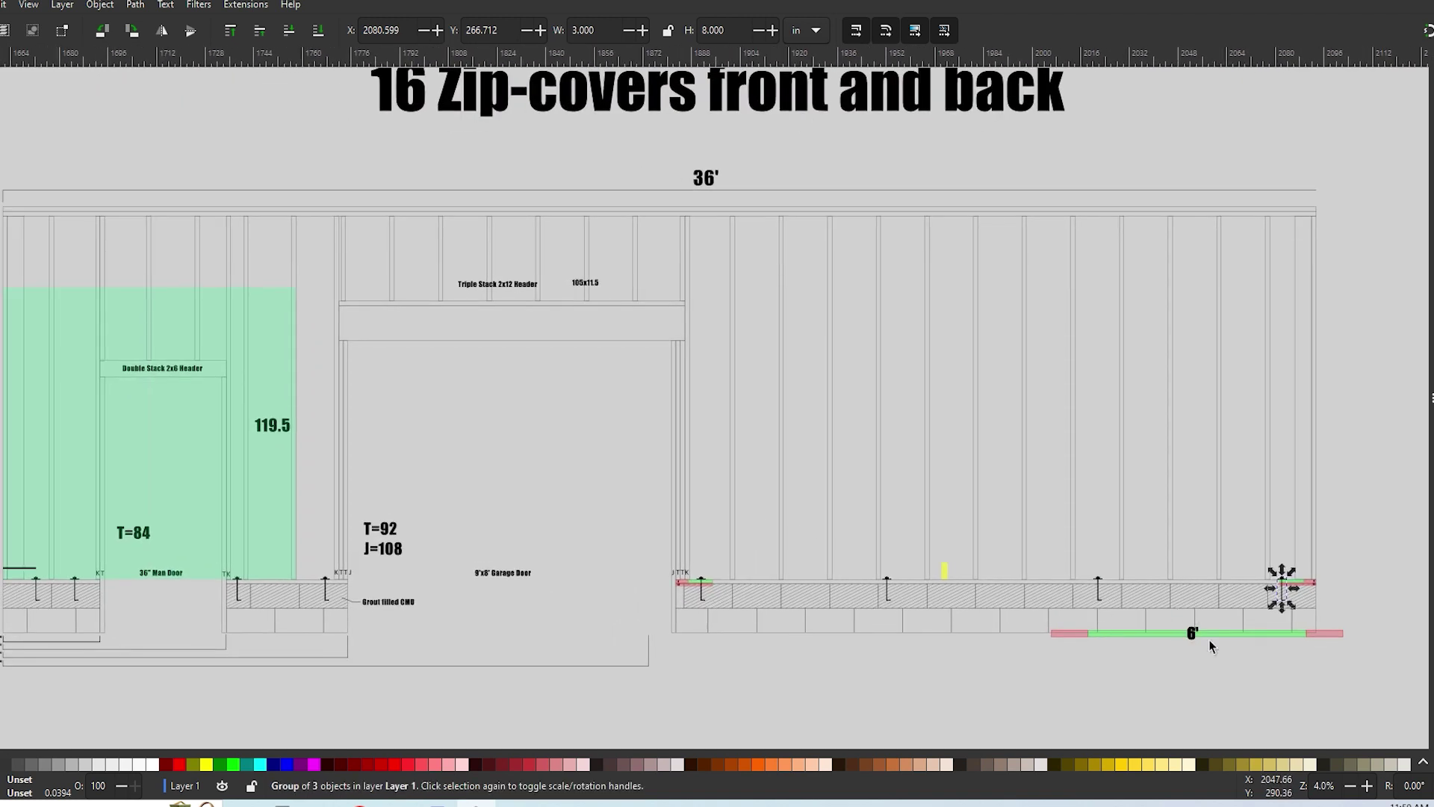
{"action": "left_click_drag", "start_coordinate": [1208, 631], "coordinate": [807, 592]}
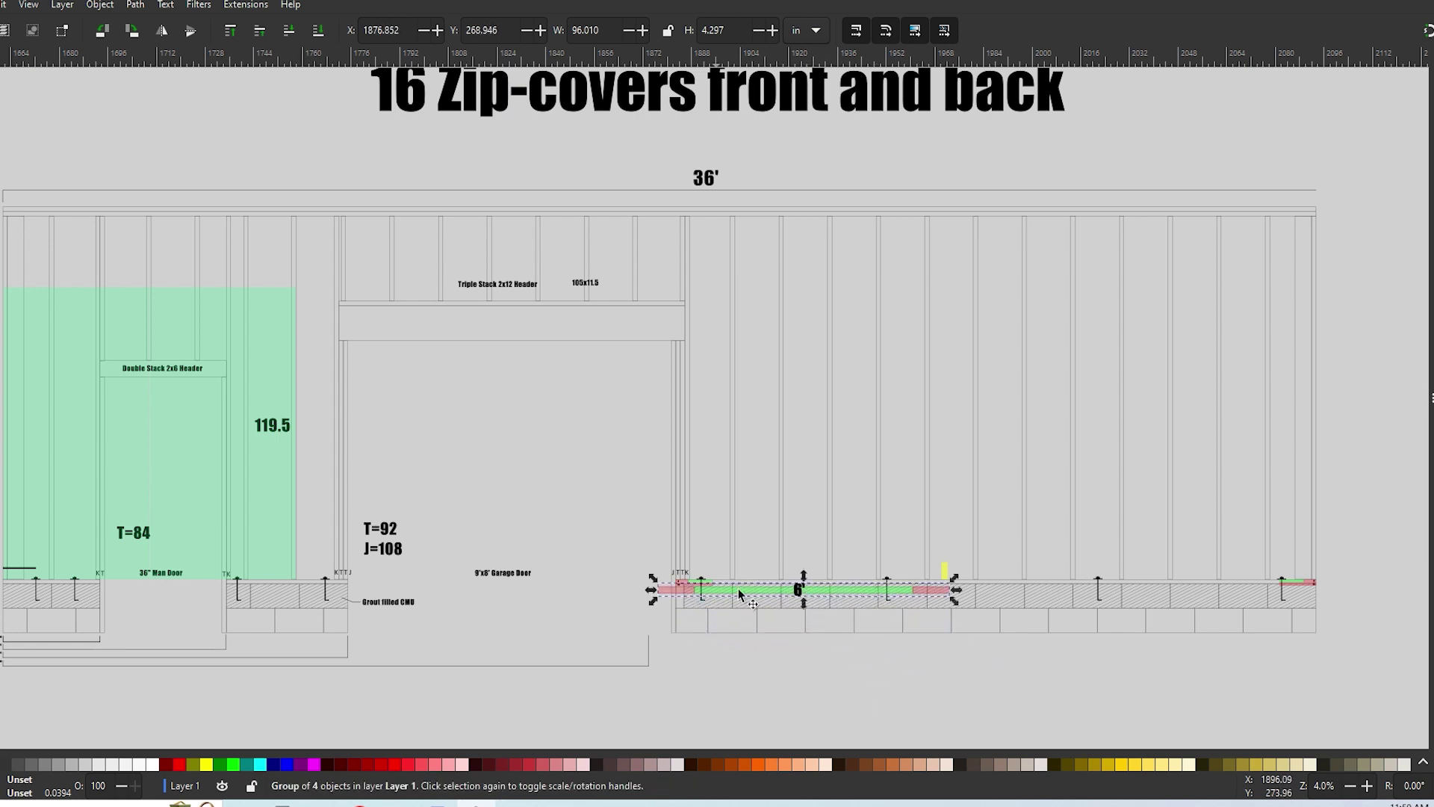
- Drop the 6' bar below the wall and place the 4/12 edge-zone marker flush beside the man door
{"action": "left_click_drag", "start_coordinate": [751, 597], "coordinate": [782, 701]}
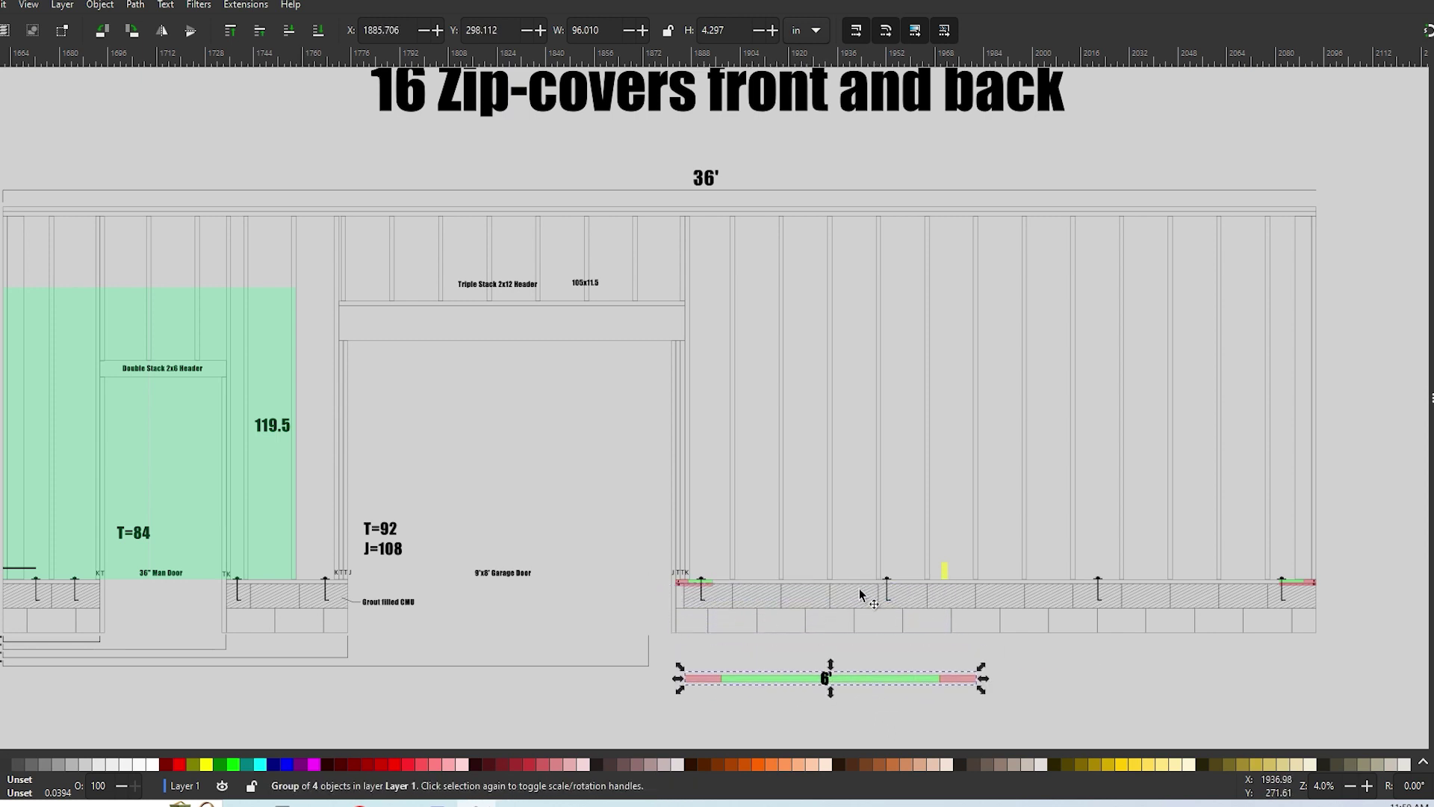
{"action": "scroll", "coordinate": [380, 657], "scroll_direction": "up", "scroll_amount": 2}
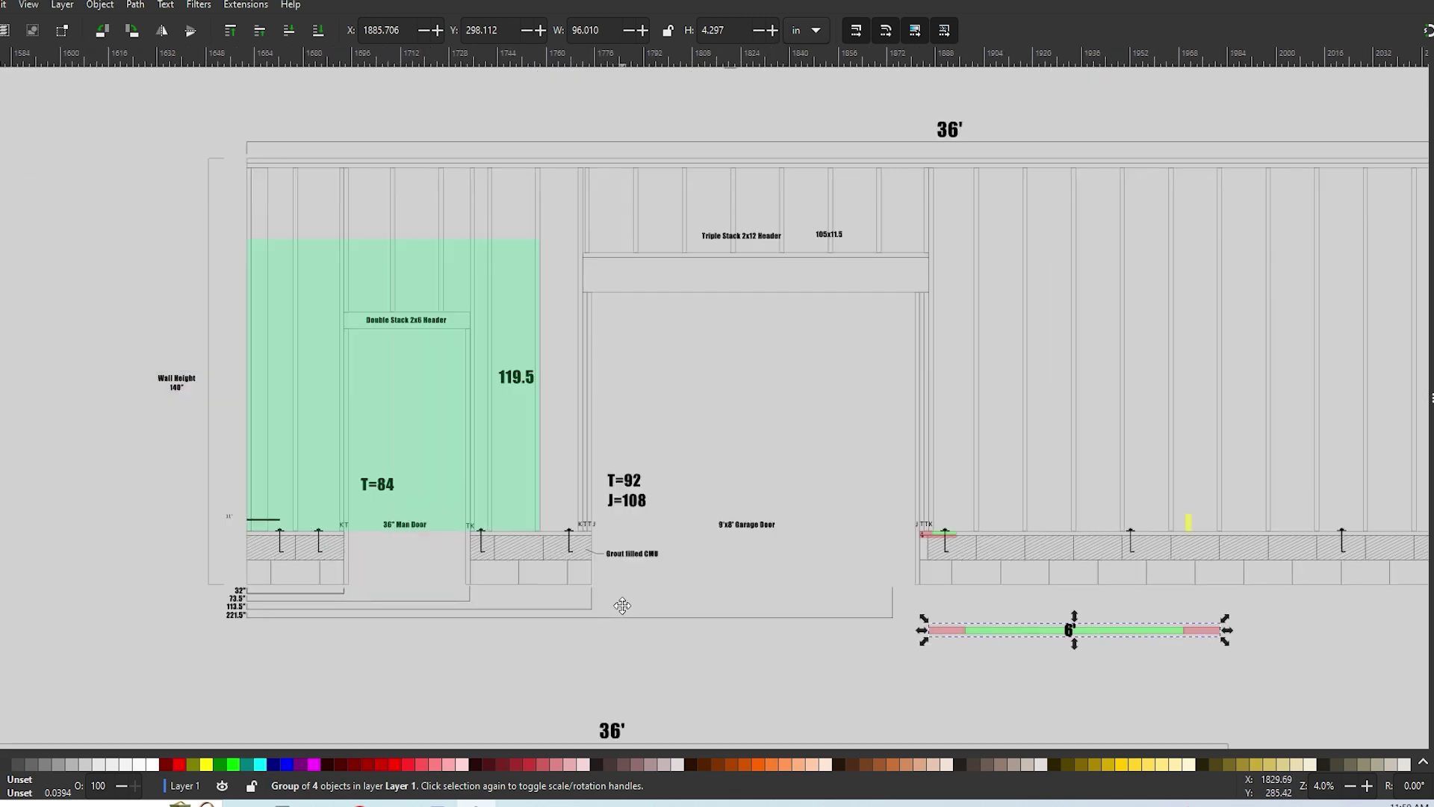
{"action": "key", "text": "Tab"}
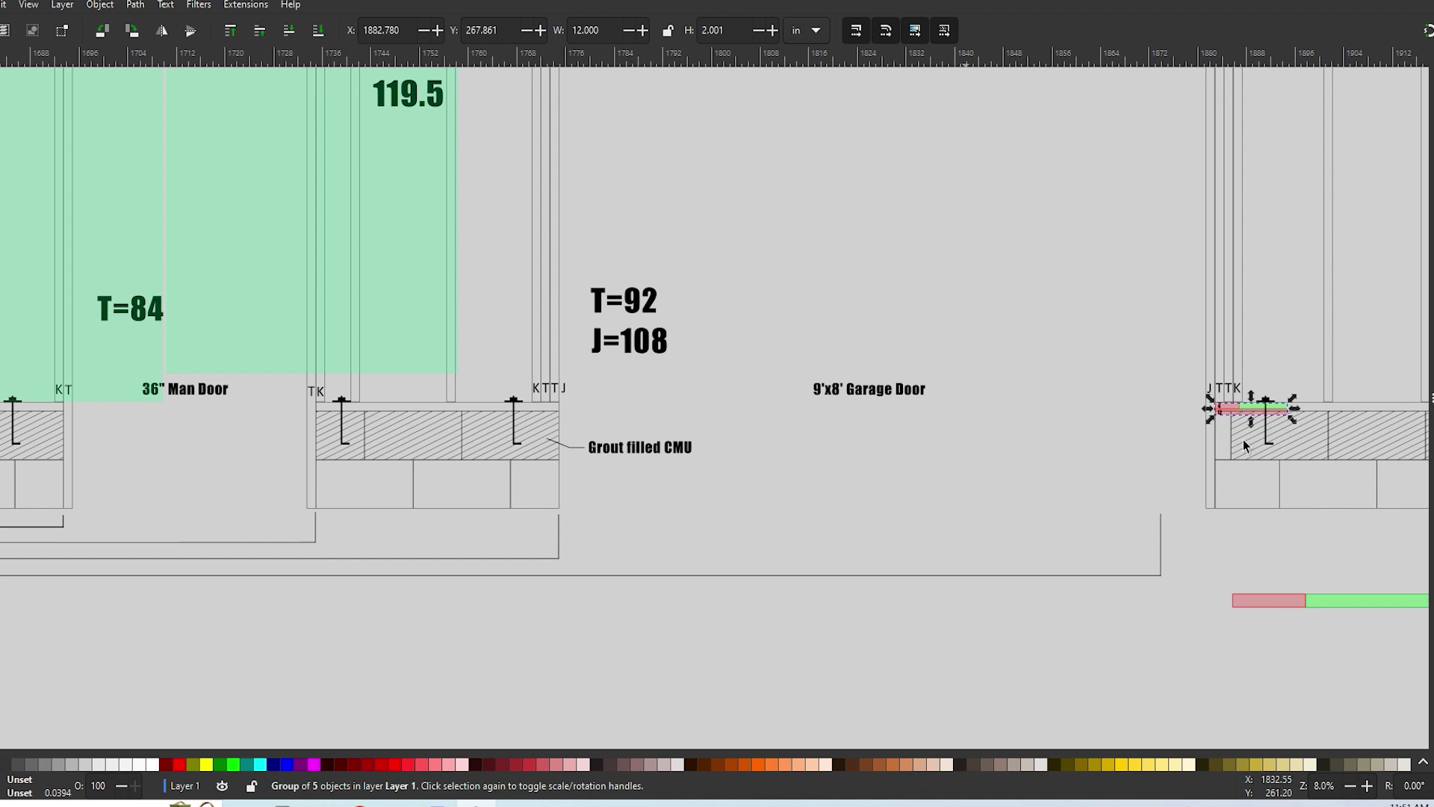
{"action": "left_click_drag", "start_coordinate": [1246, 411], "coordinate": [340, 436]}
{"action": "scroll", "coordinate": [327, 408], "scroll_direction": "up", "scroll_amount": 6}
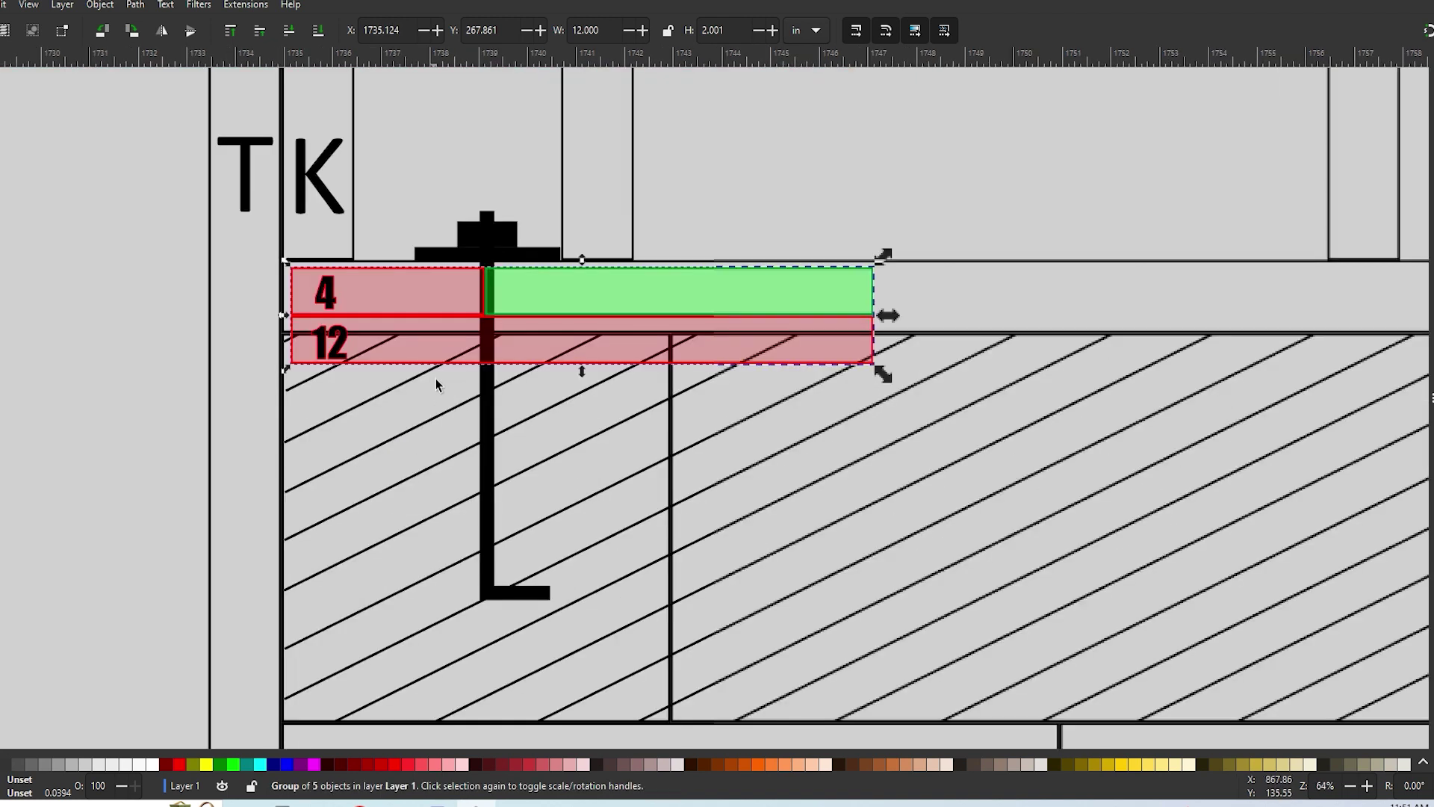
{"action": "left_click_drag", "start_coordinate": [451, 291], "coordinate": [430, 284]}
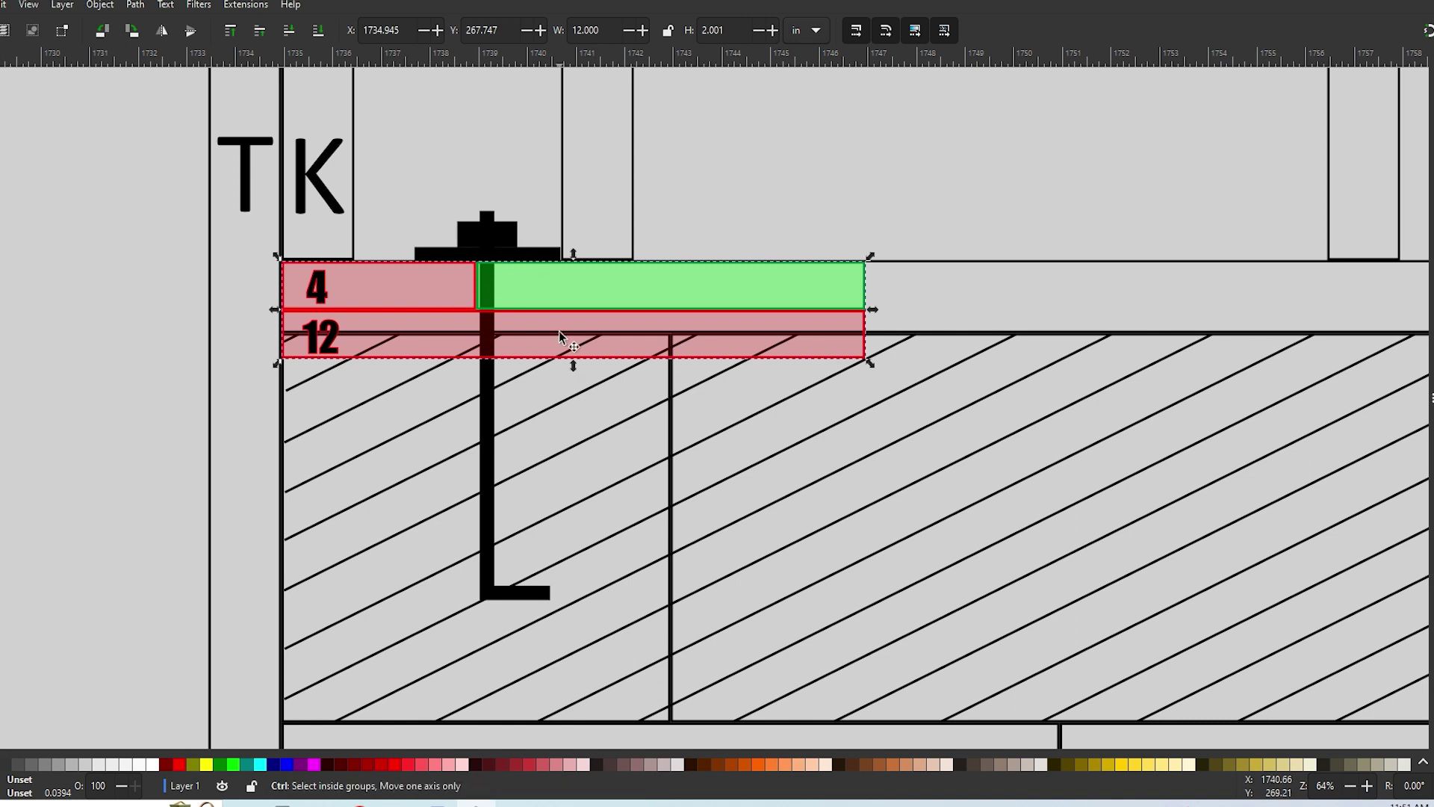
- Align the green zone and anchor bolt exactly at the red 4 zone boundary
{"action": "scroll", "coordinate": [559, 333], "scroll_direction": "down", "scroll_amount": 2}
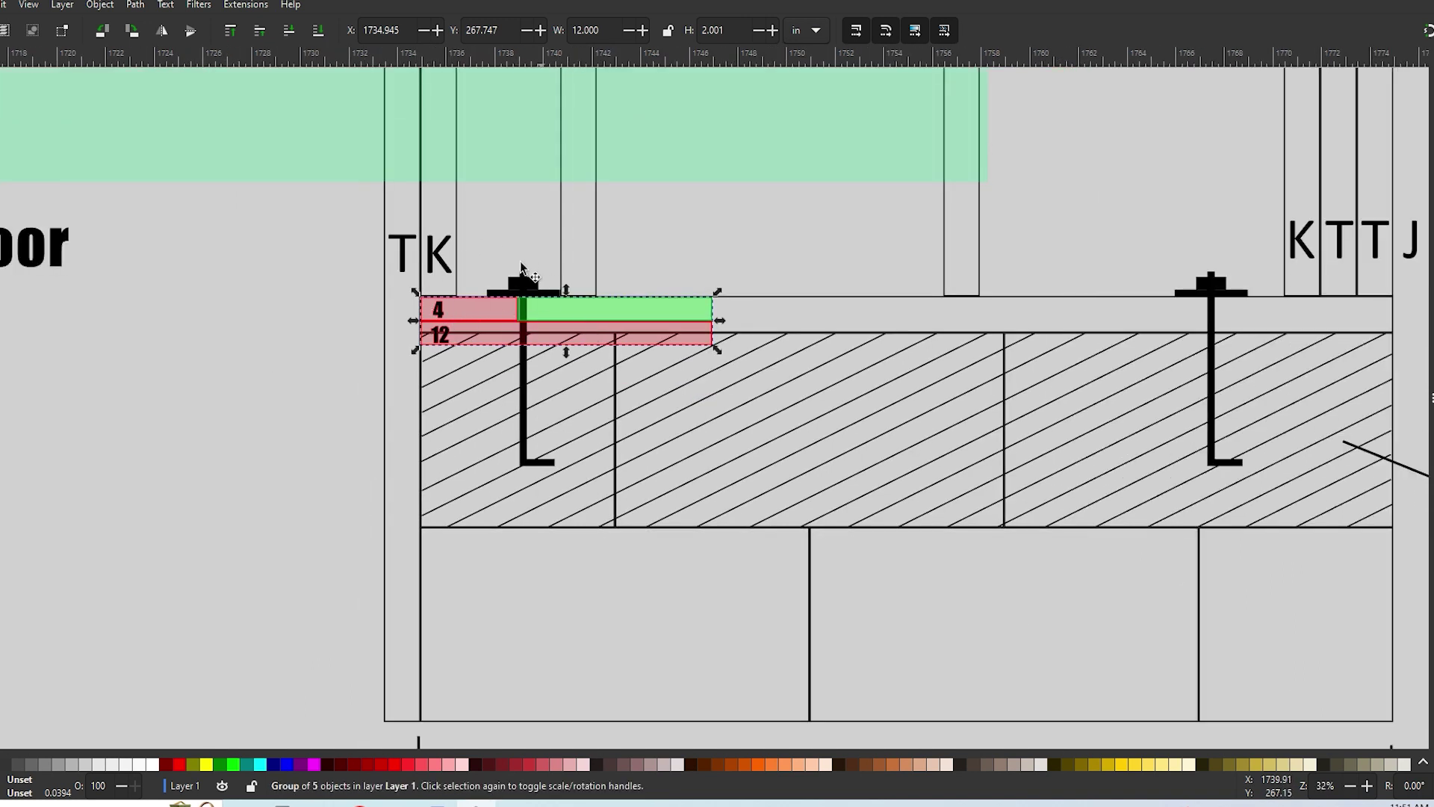
{"action": "left_click_drag", "start_coordinate": [526, 289], "coordinate": [652, 292]}
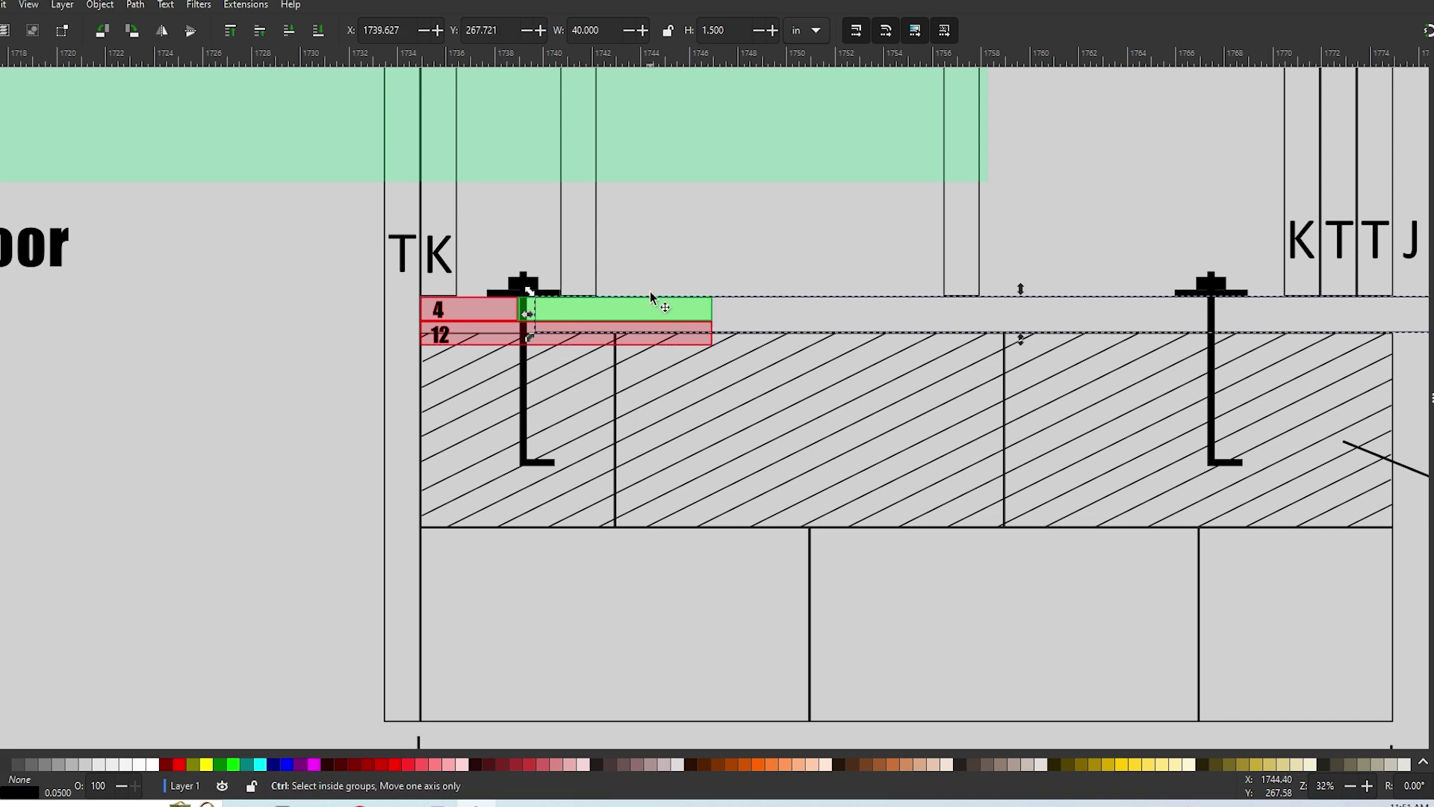
{"action": "left_click", "coordinate": [526, 287]}
{"action": "left_click_drag", "start_coordinate": [525, 287], "coordinate": [653, 293]}
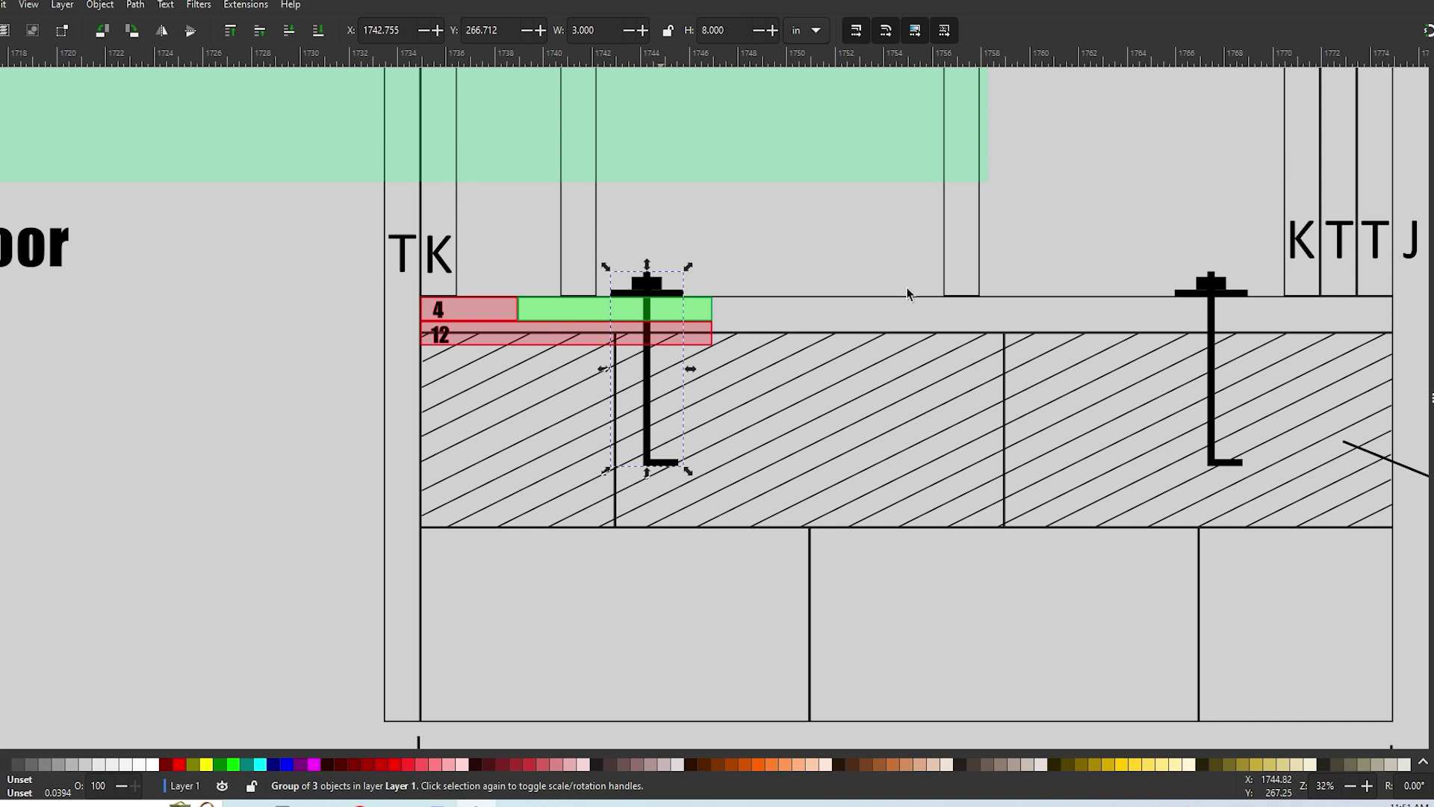
{"action": "left_click_drag", "start_coordinate": [641, 287], "coordinate": [513, 287]}
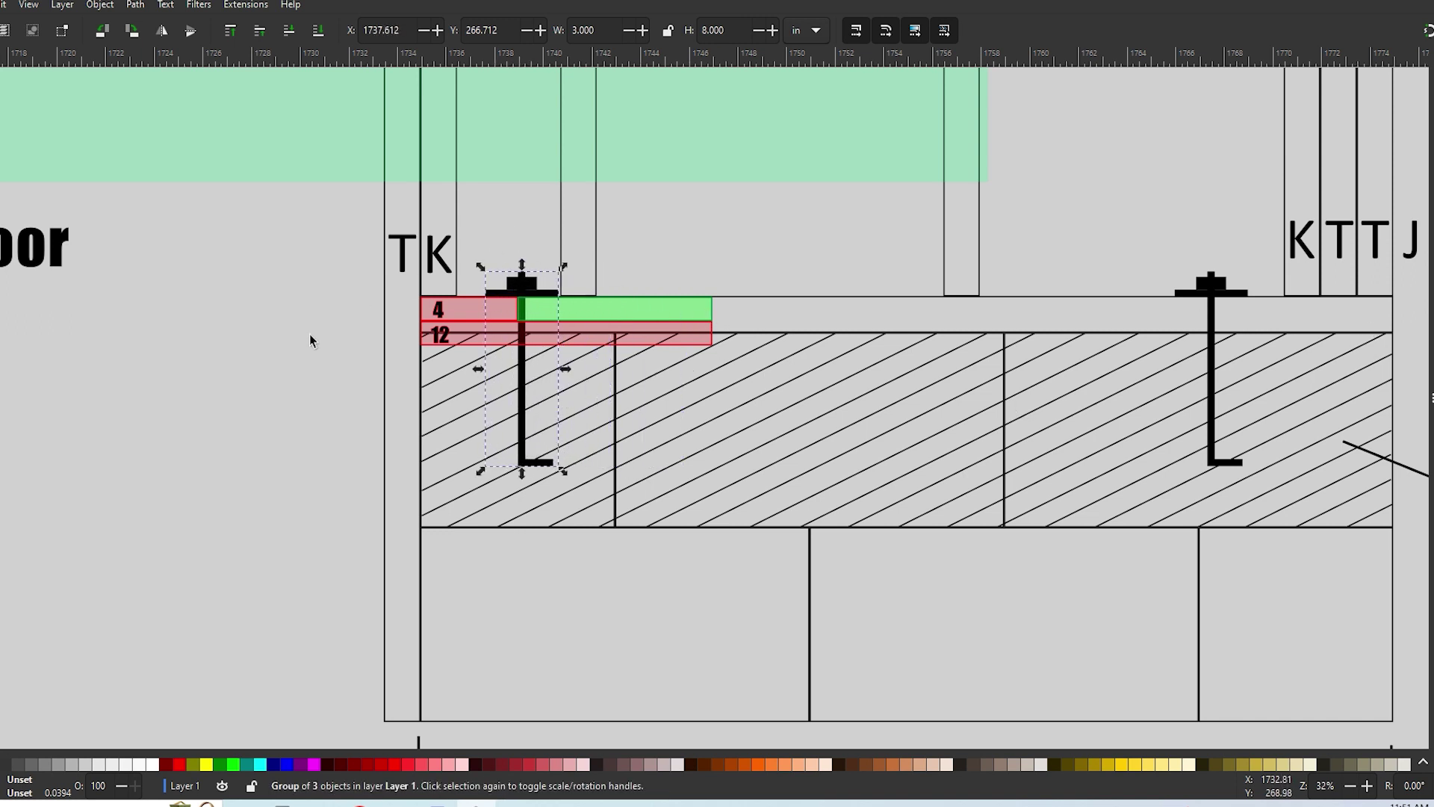
{"action": "left_click", "coordinate": [273, 345]}
{"action": "scroll", "coordinate": [903, 474], "scroll_direction": "right", "scroll_amount": 5}
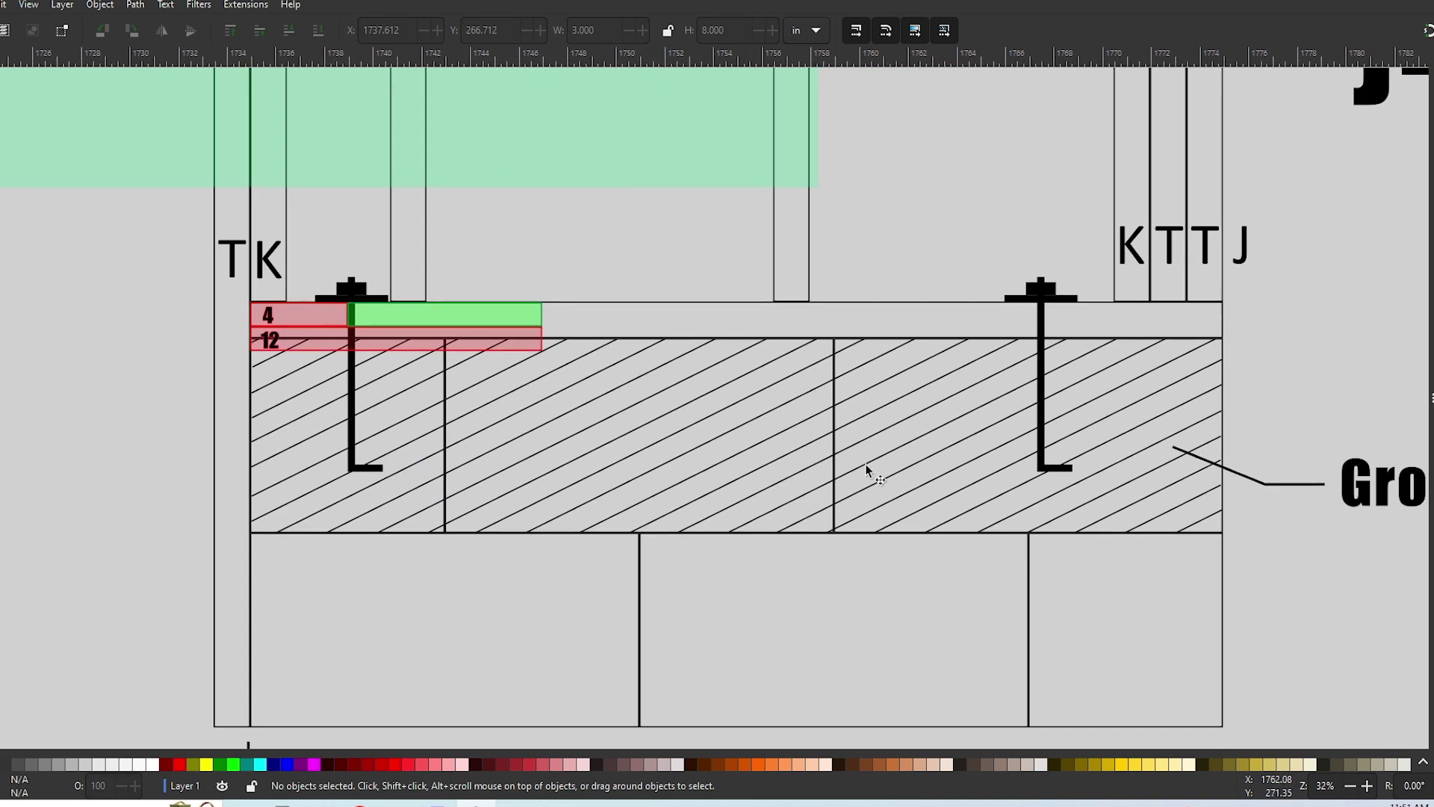
{"action": "scroll", "coordinate": [710, 473], "scroll_direction": "down", "scroll_amount": 3, "text": "ctrl"}
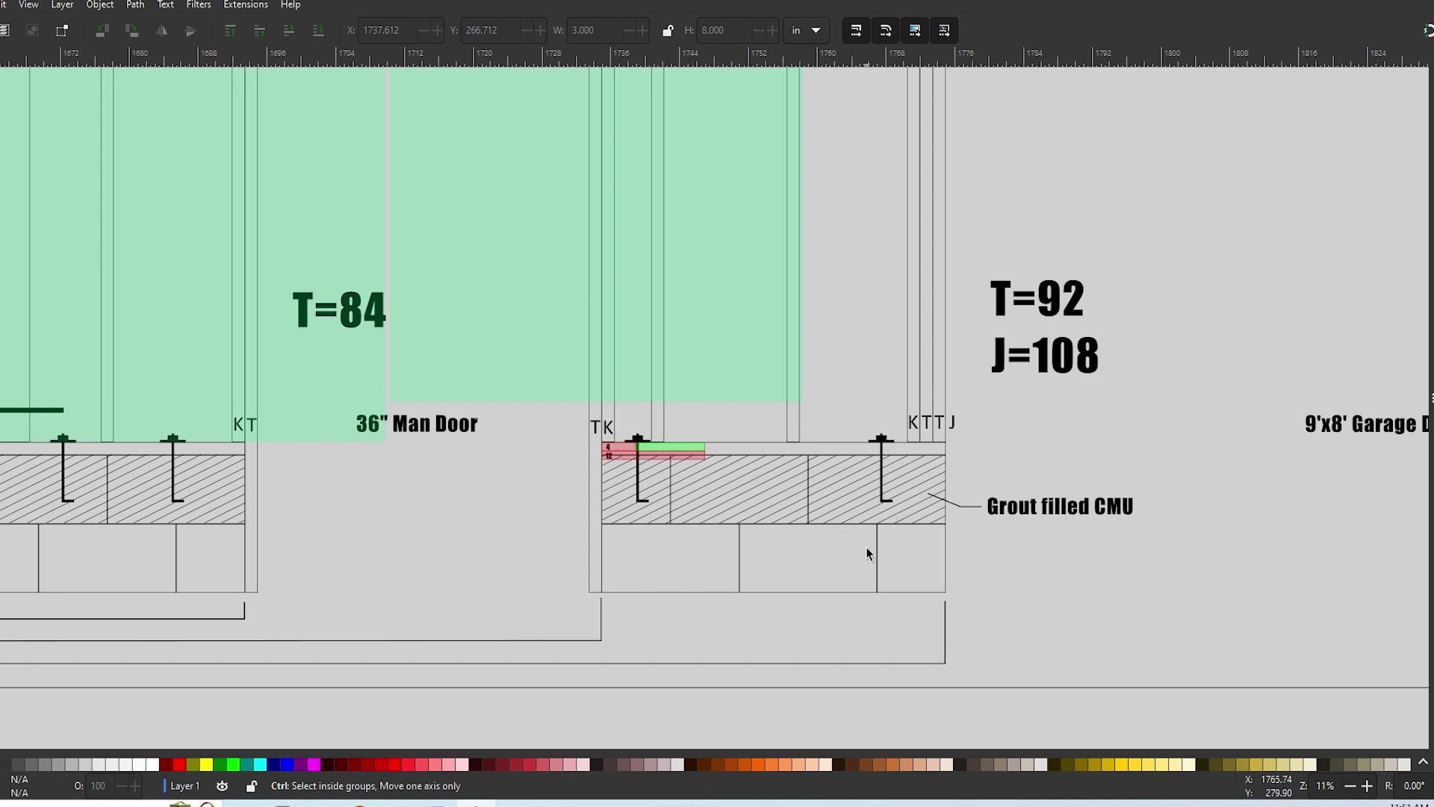
{"action": "scroll", "coordinate": [866, 549], "scroll_direction": "down", "scroll_amount": 3, "text": "ctrl"}
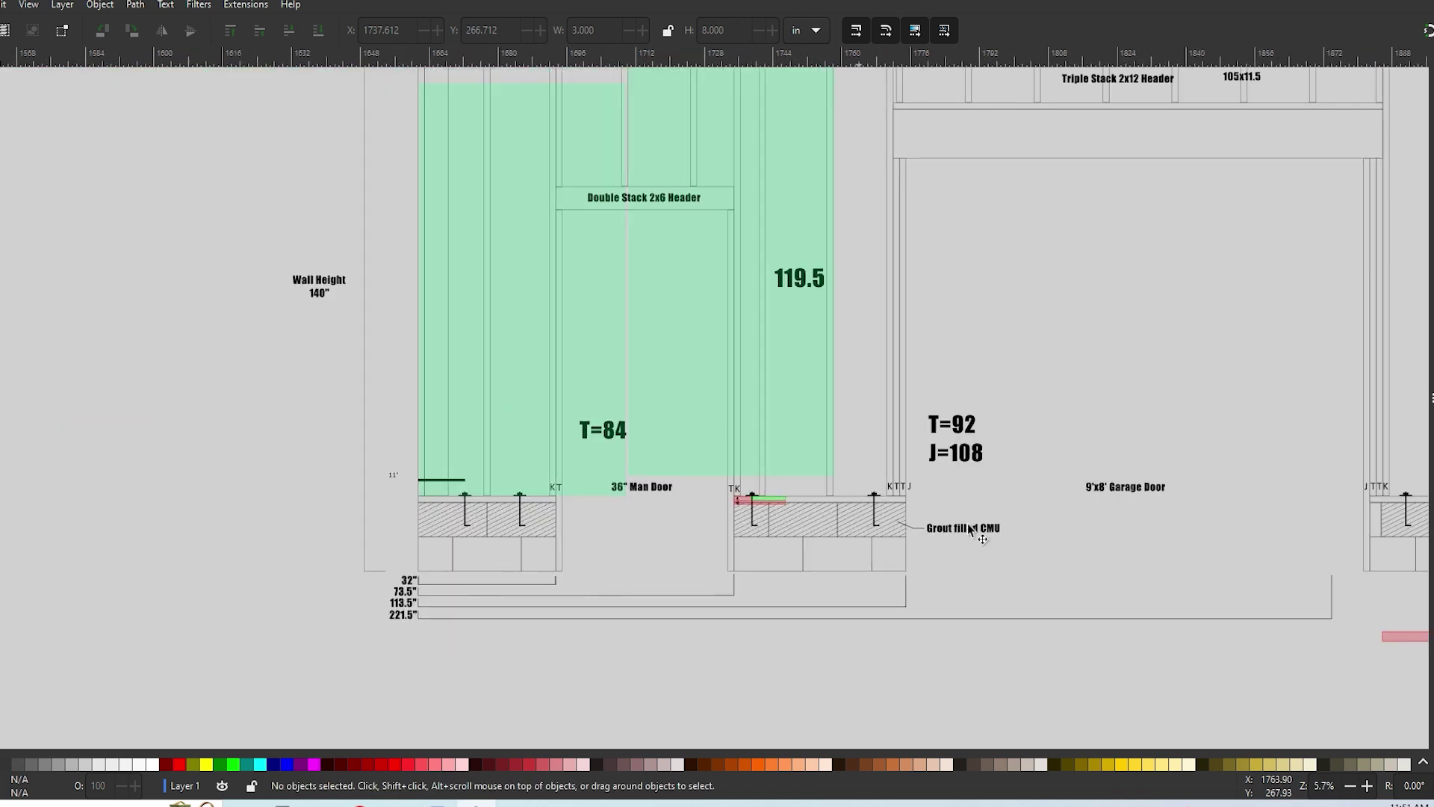
{"action": "left_click", "coordinate": [859, 506]}
{"action": "scroll", "coordinate": [901, 529], "scroll_direction": "up", "scroll_amount": 2, "text": "ctrl"}
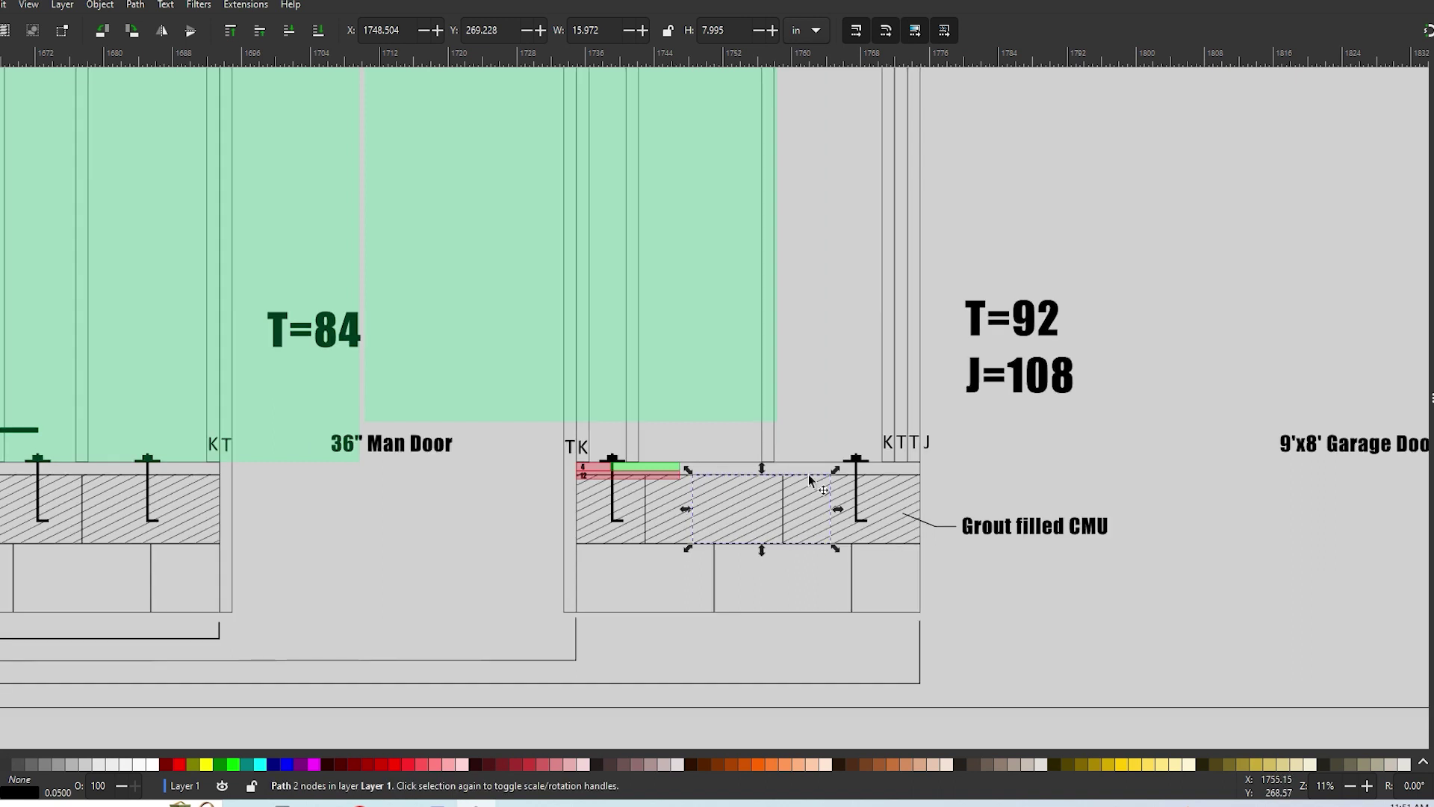
{"action": "key", "text": "Escape"}
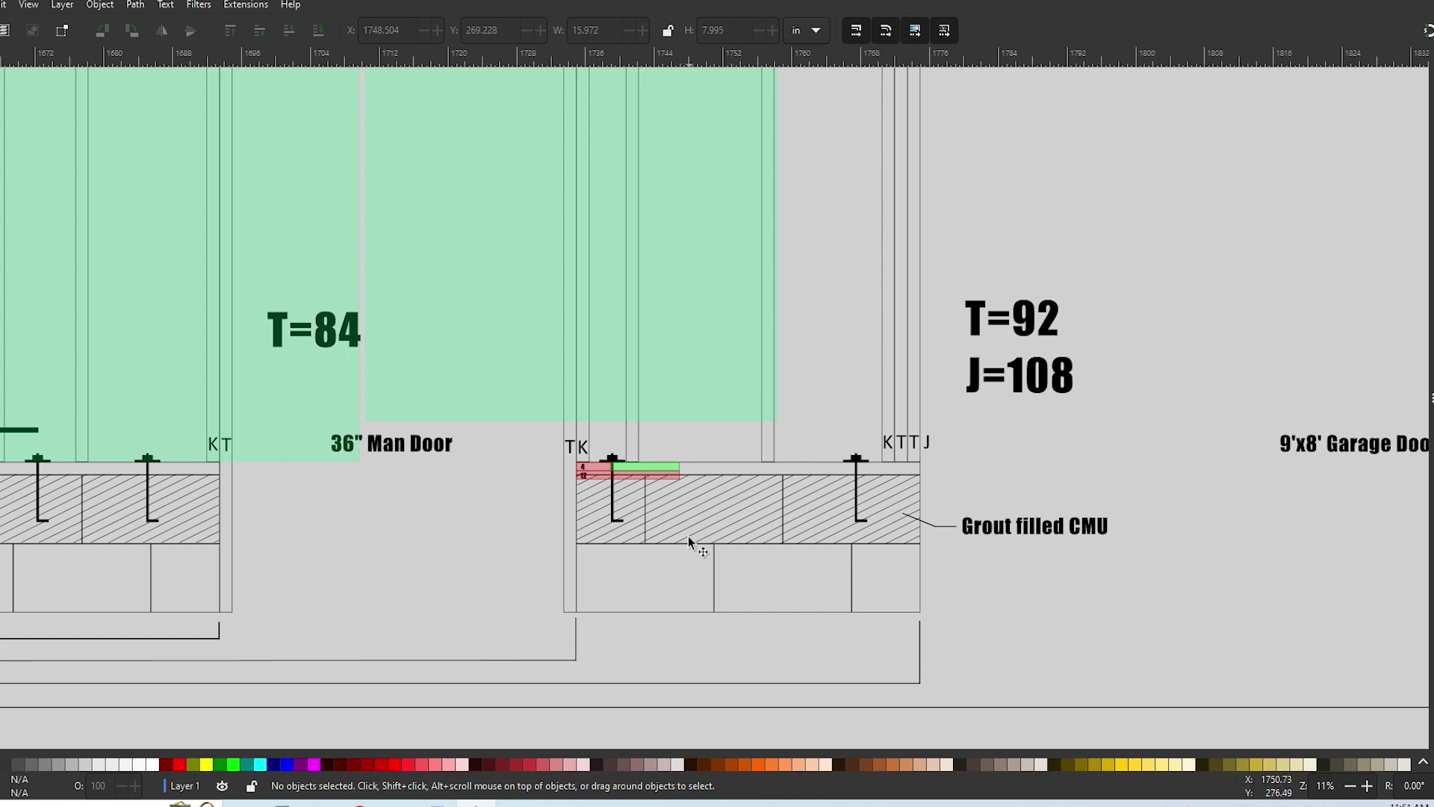
{"action": "scroll", "coordinate": [698, 453], "scroll_direction": "up", "scroll_amount": 1}
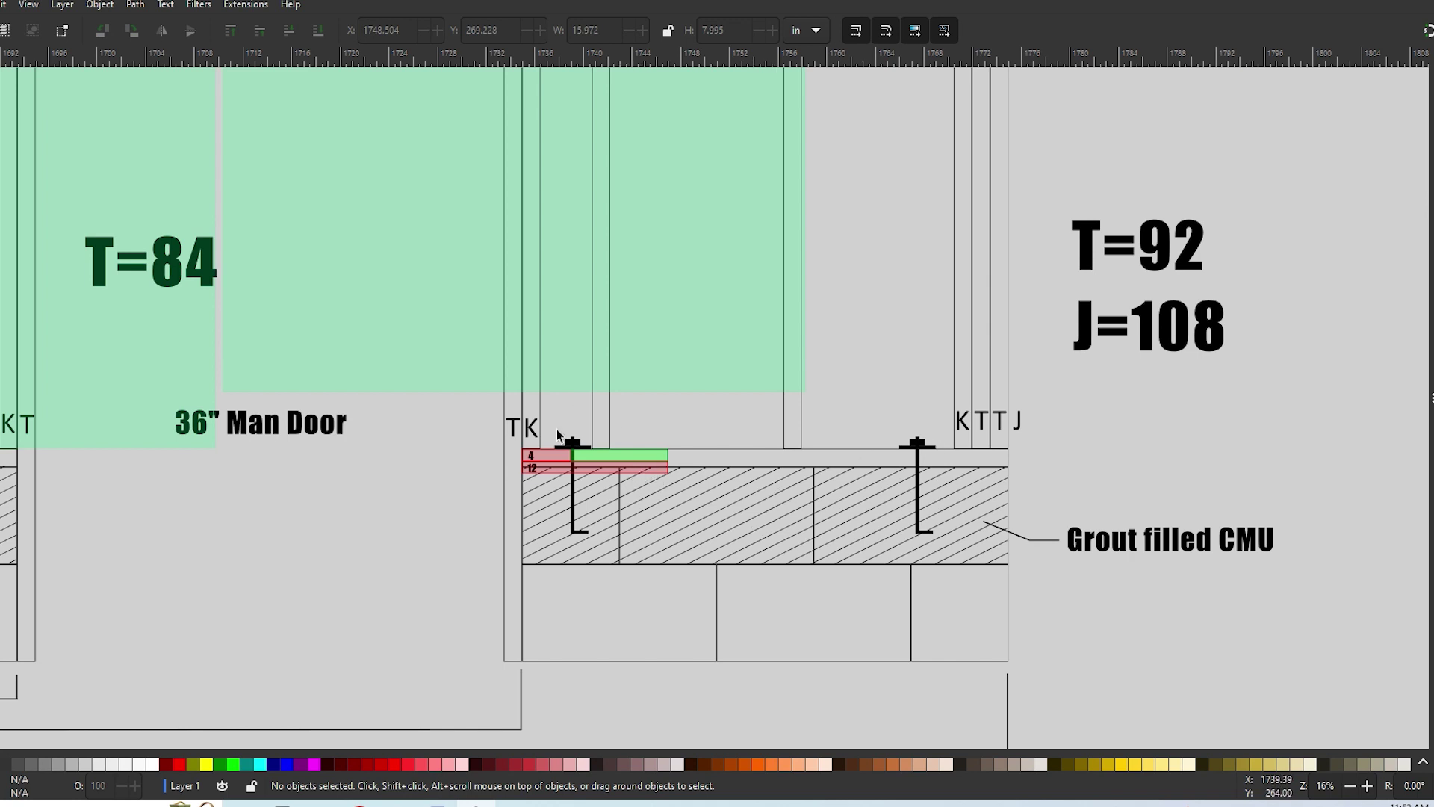
{"action": "scroll", "coordinate": [848, 551], "scroll_direction": "down", "scroll_amount": 5, "text": "ctrl"}
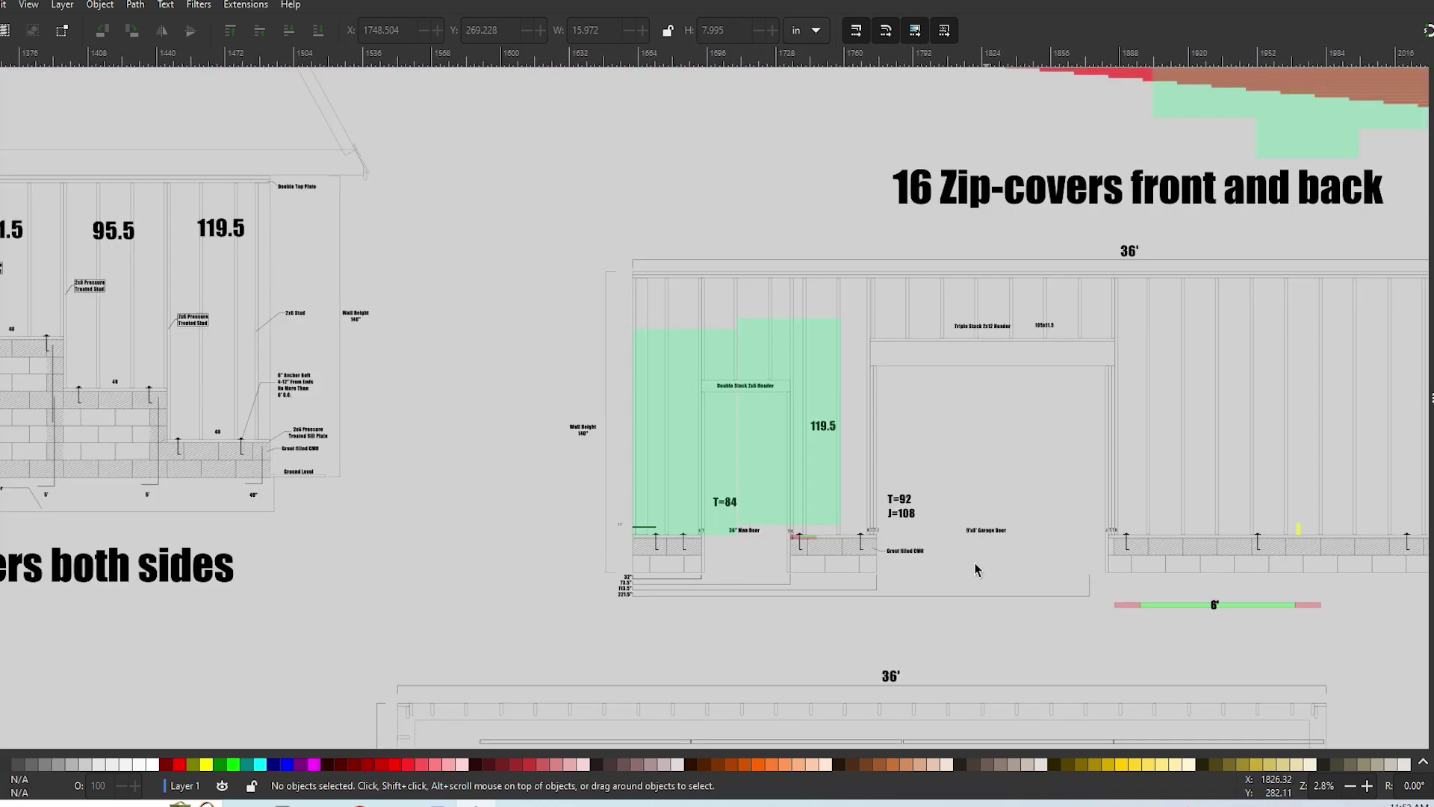
{"action": "scroll", "coordinate": [726, 561], "scroll_direction": "left", "scroll_amount": 6}
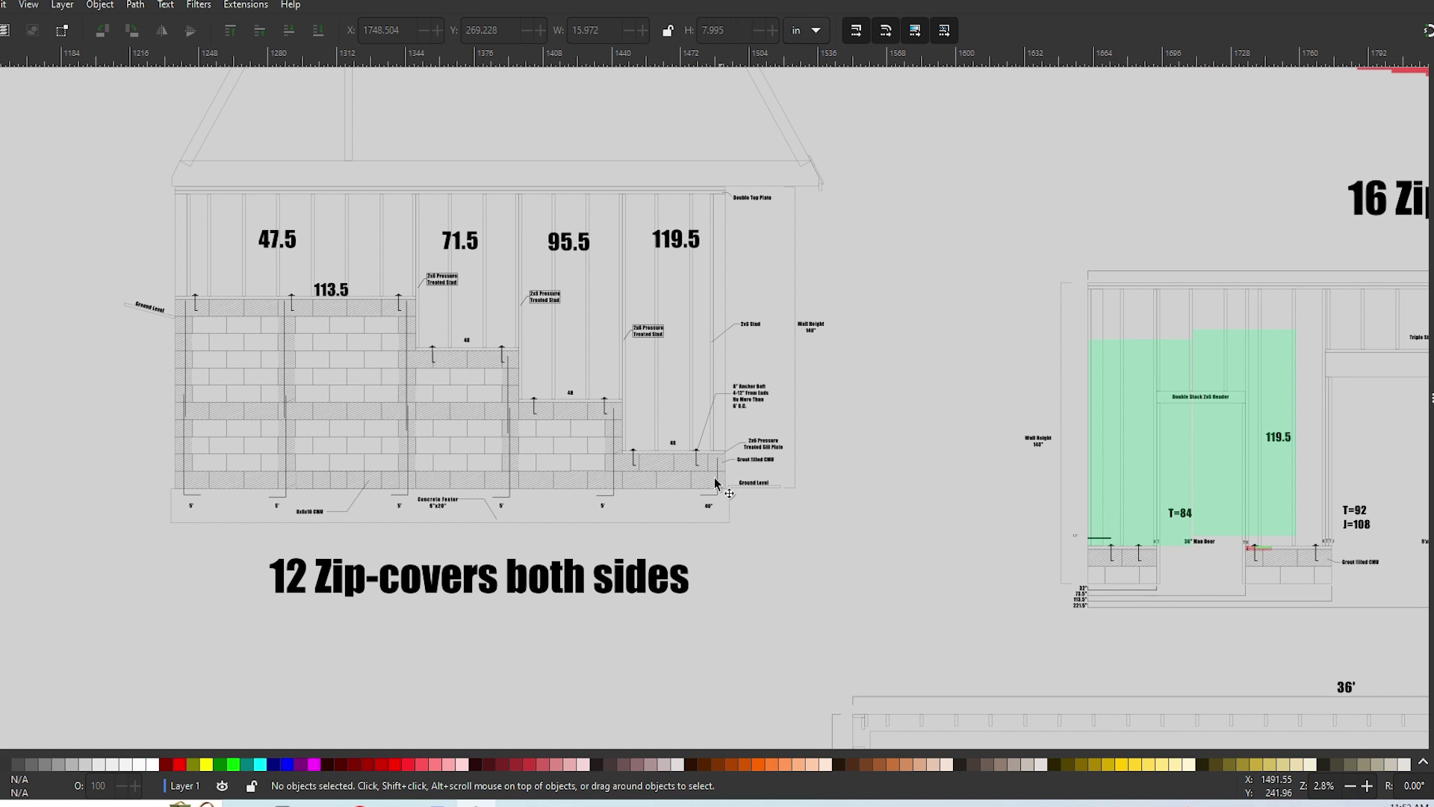
{"action": "scroll", "coordinate": [511, 391], "scroll_direction": "up", "scroll_amount": 2, "text": "ctrl"}
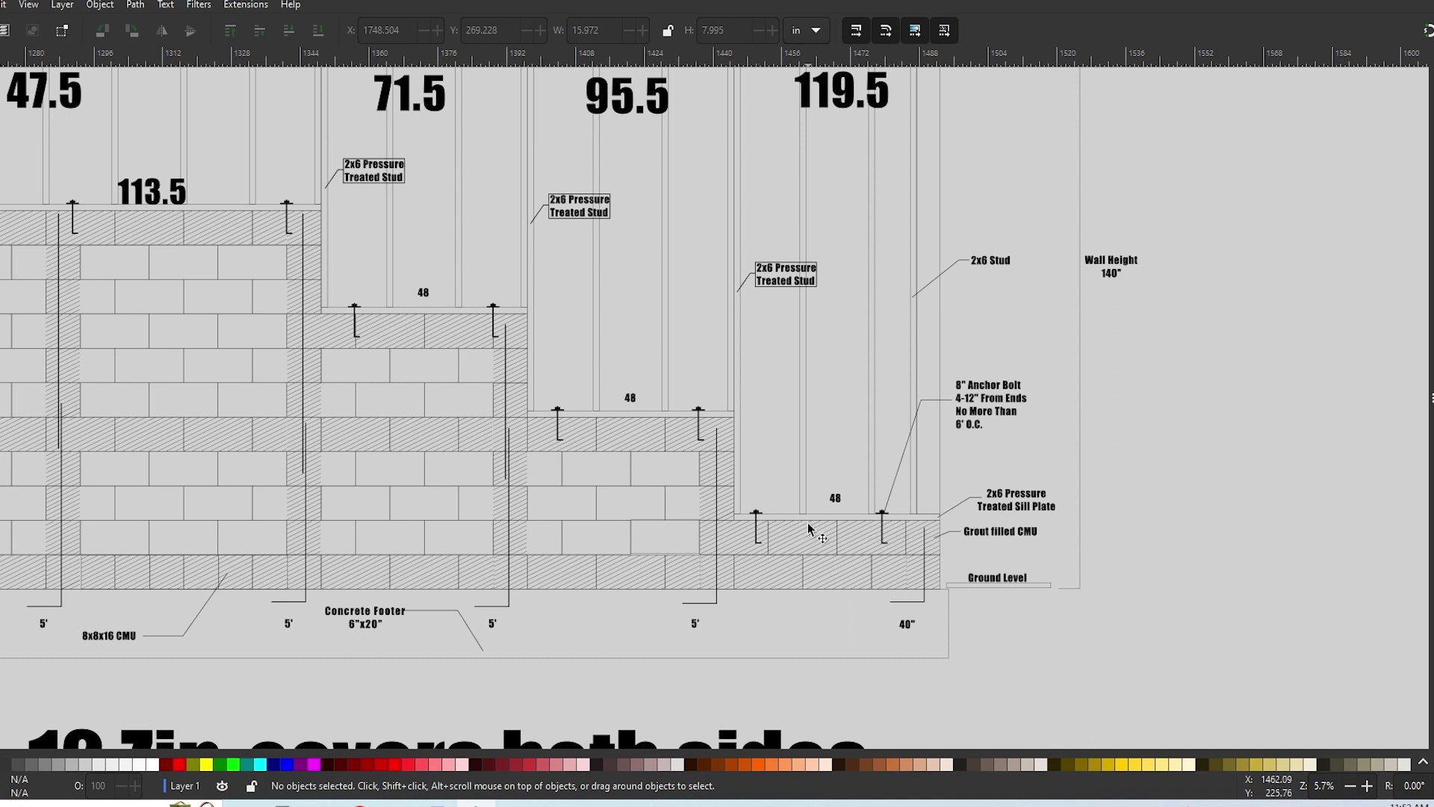
{"action": "left_click_drag", "start_coordinate": [571, 476], "coordinate": [774, 558]}
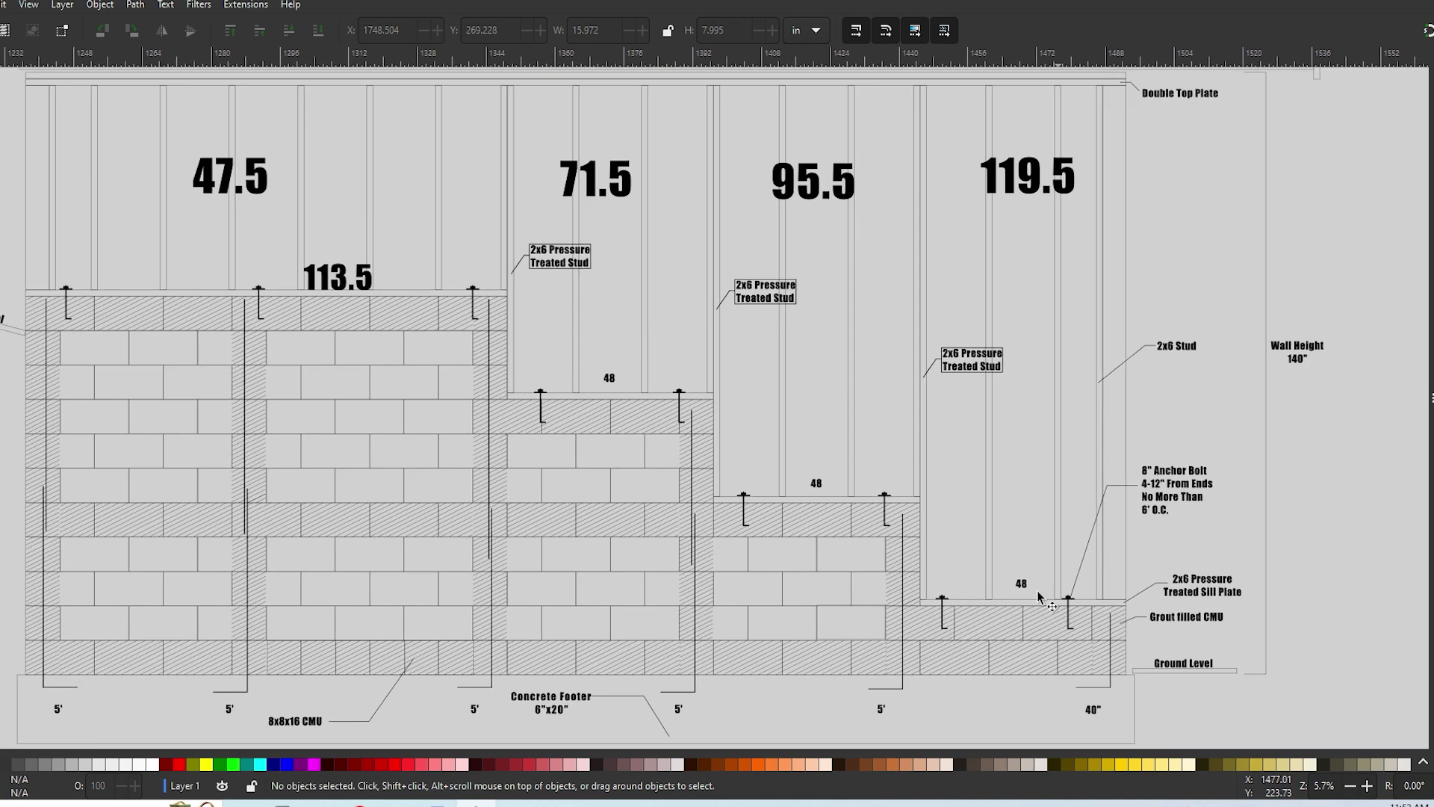
{"action": "scroll", "coordinate": [476, 407], "scroll_direction": "left", "scroll_amount": 6}
{"action": "scroll", "coordinate": [476, 407], "scroll_direction": "up", "scroll_amount": 2}
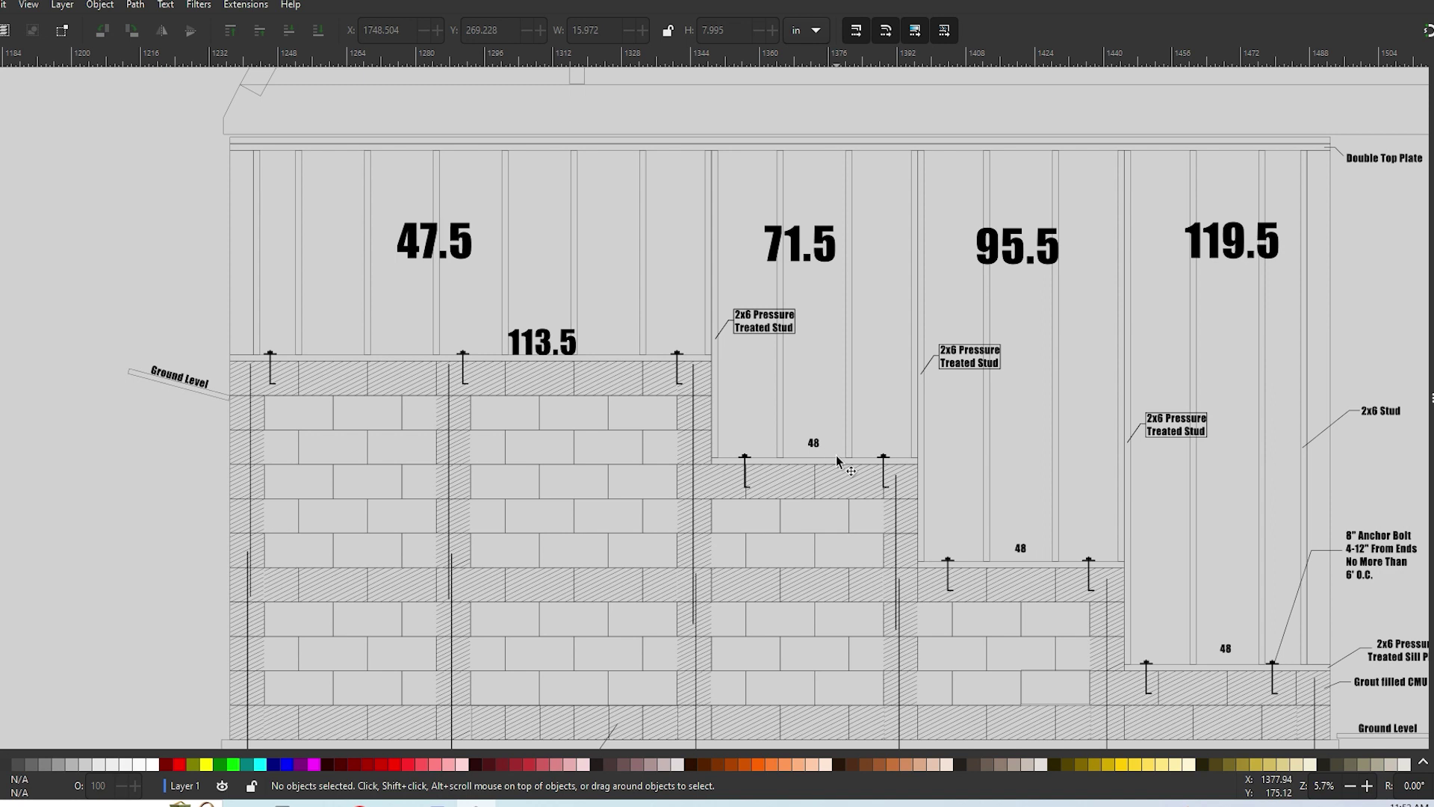
{"action": "scroll", "coordinate": [941, 576], "scroll_direction": "down", "scroll_amount": 3}
{"action": "scroll", "coordinate": [767, 485], "scroll_direction": "up", "scroll_amount": 1}
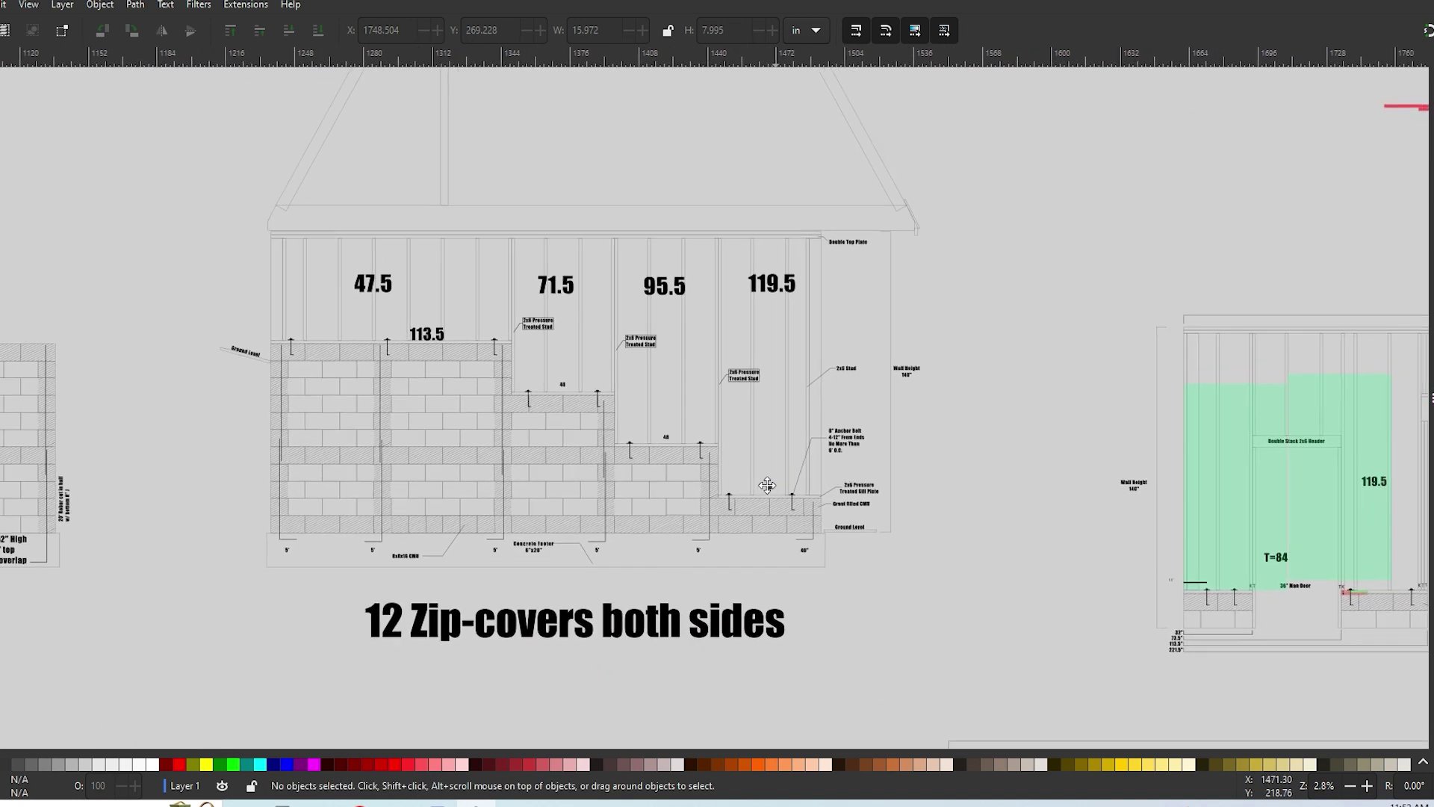
{"action": "scroll", "coordinate": [767, 486], "scroll_direction": "right", "scroll_amount": 10}
{"action": "scroll", "coordinate": [781, 460], "scroll_direction": "down", "scroll_amount": 5}
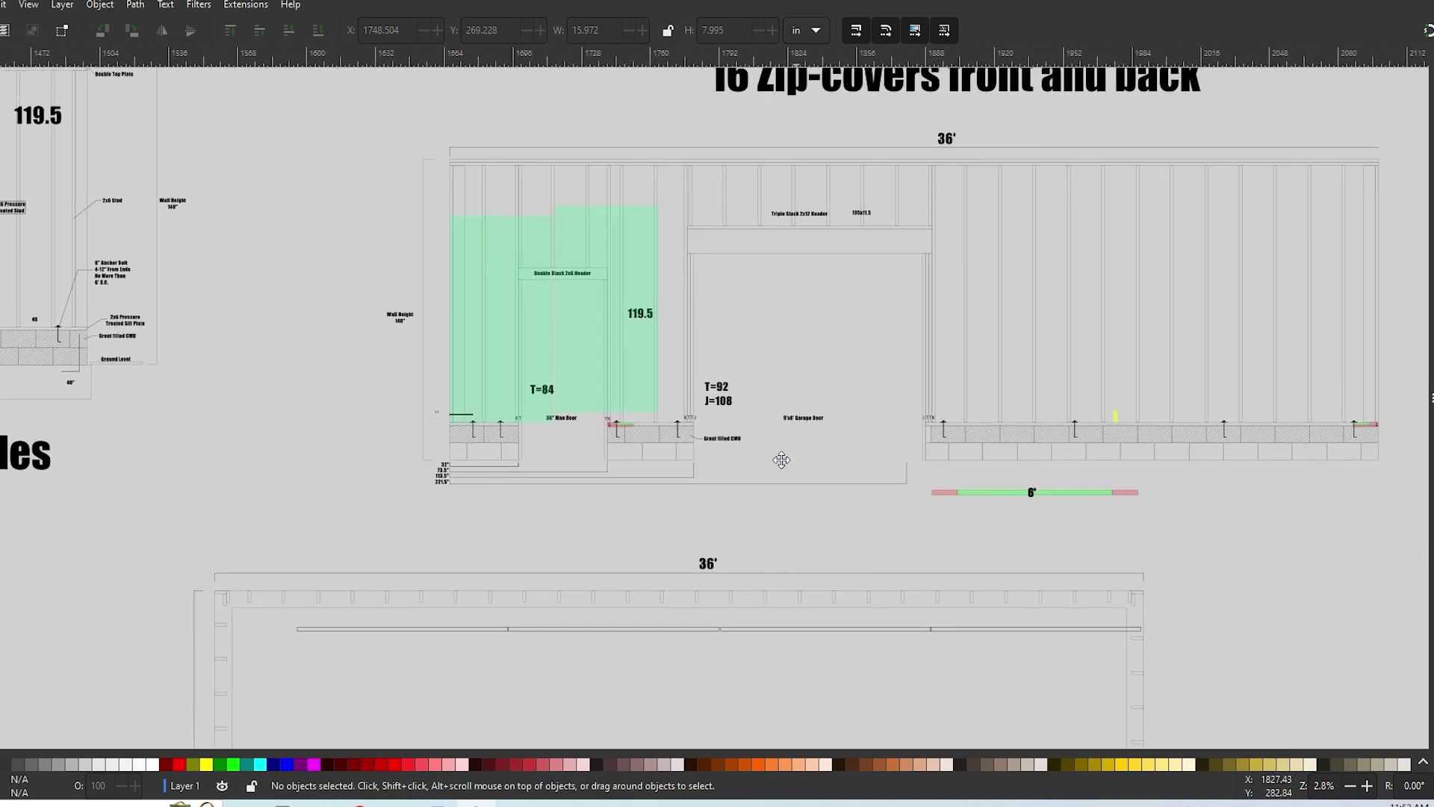
{"action": "scroll", "coordinate": [781, 460], "scroll_direction": "right", "scroll_amount": 4}
{"action": "scroll", "coordinate": [793, 440], "scroll_direction": "up", "scroll_amount": 2}
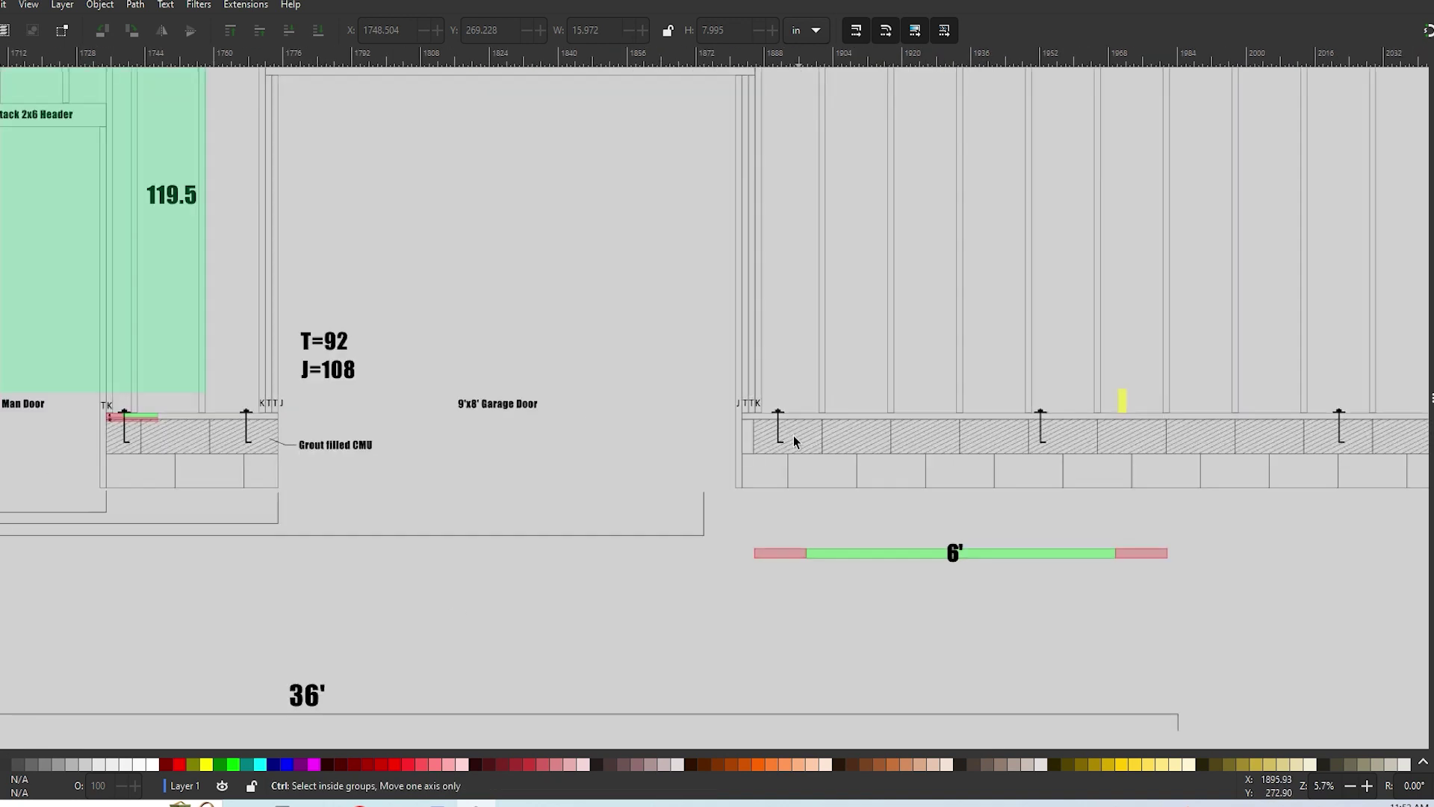
{"action": "scroll", "coordinate": [794, 441], "scroll_direction": "up", "scroll_amount": 1}
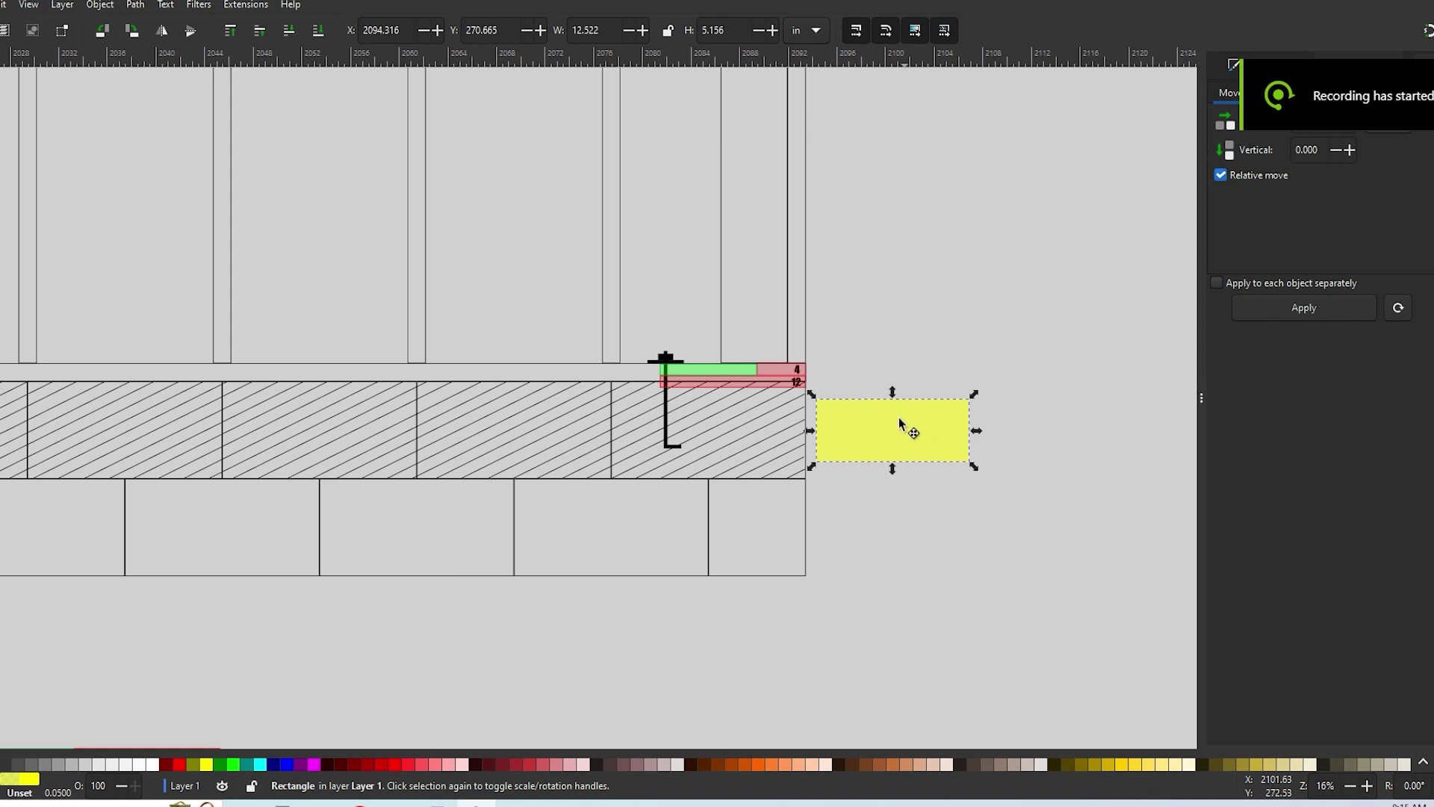
- Place the yellow tape box on the wall's end block, starting at the anchor bolt
{"action": "left_click_drag", "start_coordinate": [900, 421], "coordinate": [736, 409]}
{"action": "left_click_drag", "start_coordinate": [650, 418], "coordinate": [717, 419]}
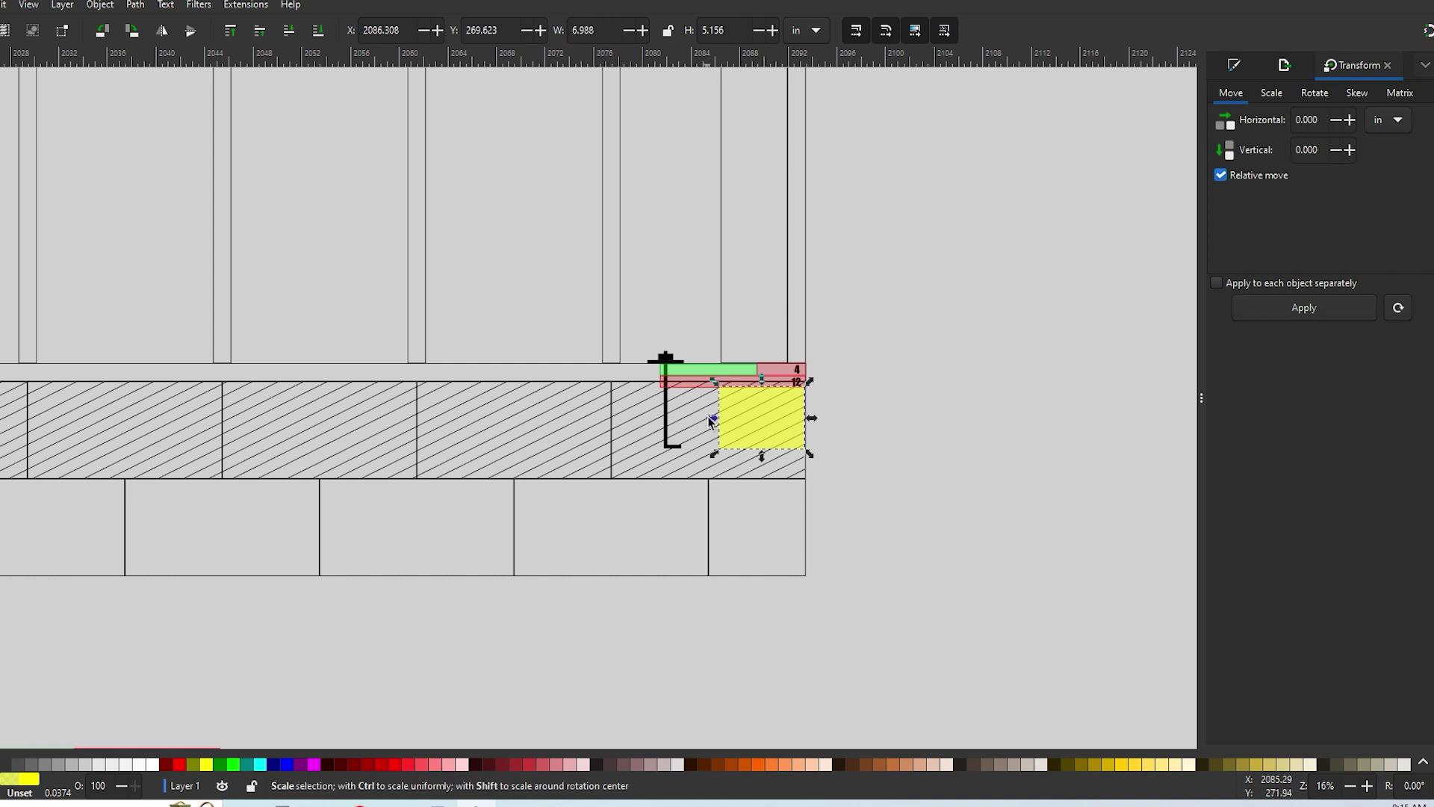
{"action": "left_click_drag", "start_coordinate": [708, 423], "coordinate": [679, 420]}
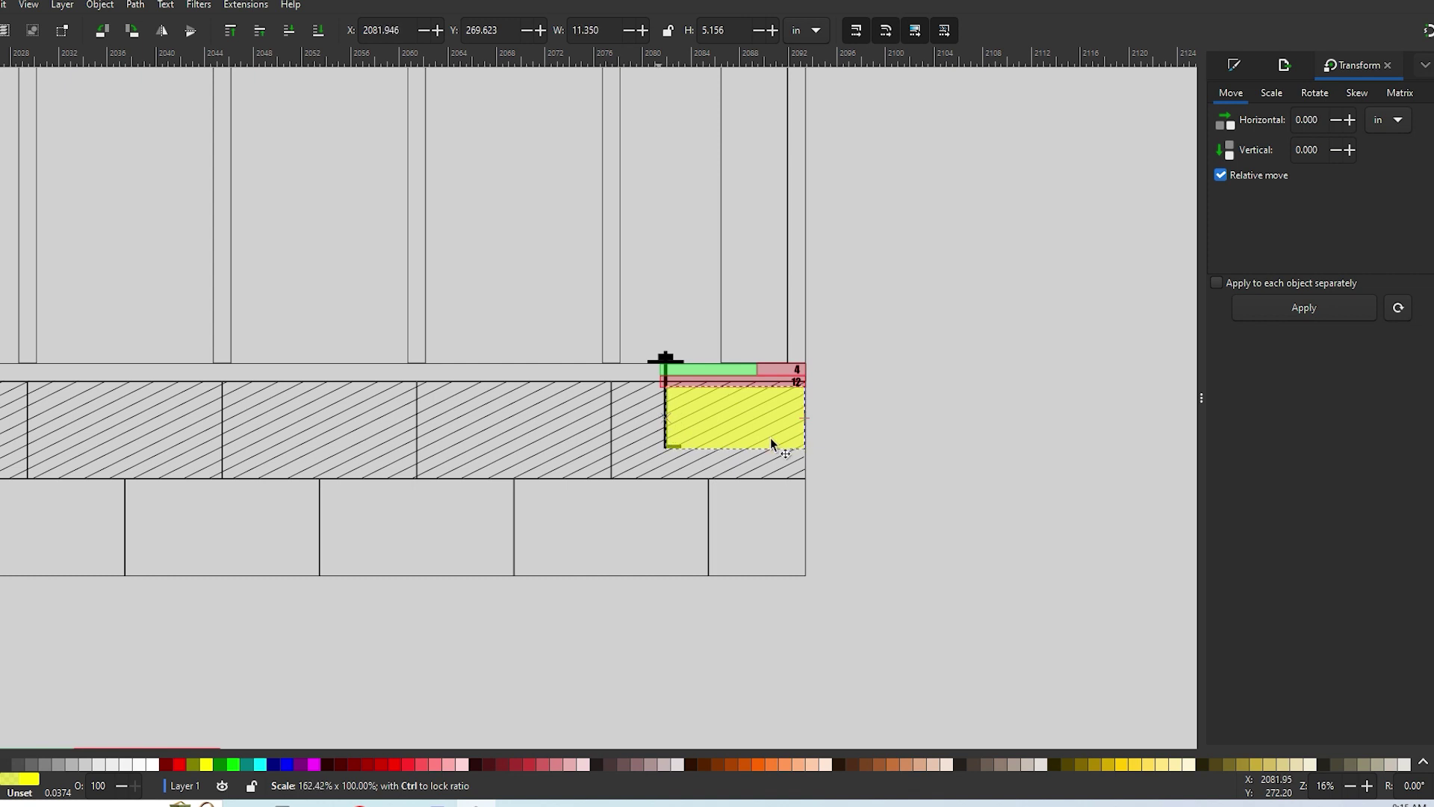
{"action": "left_click_drag", "start_coordinate": [771, 443], "coordinate": [771, 443]}
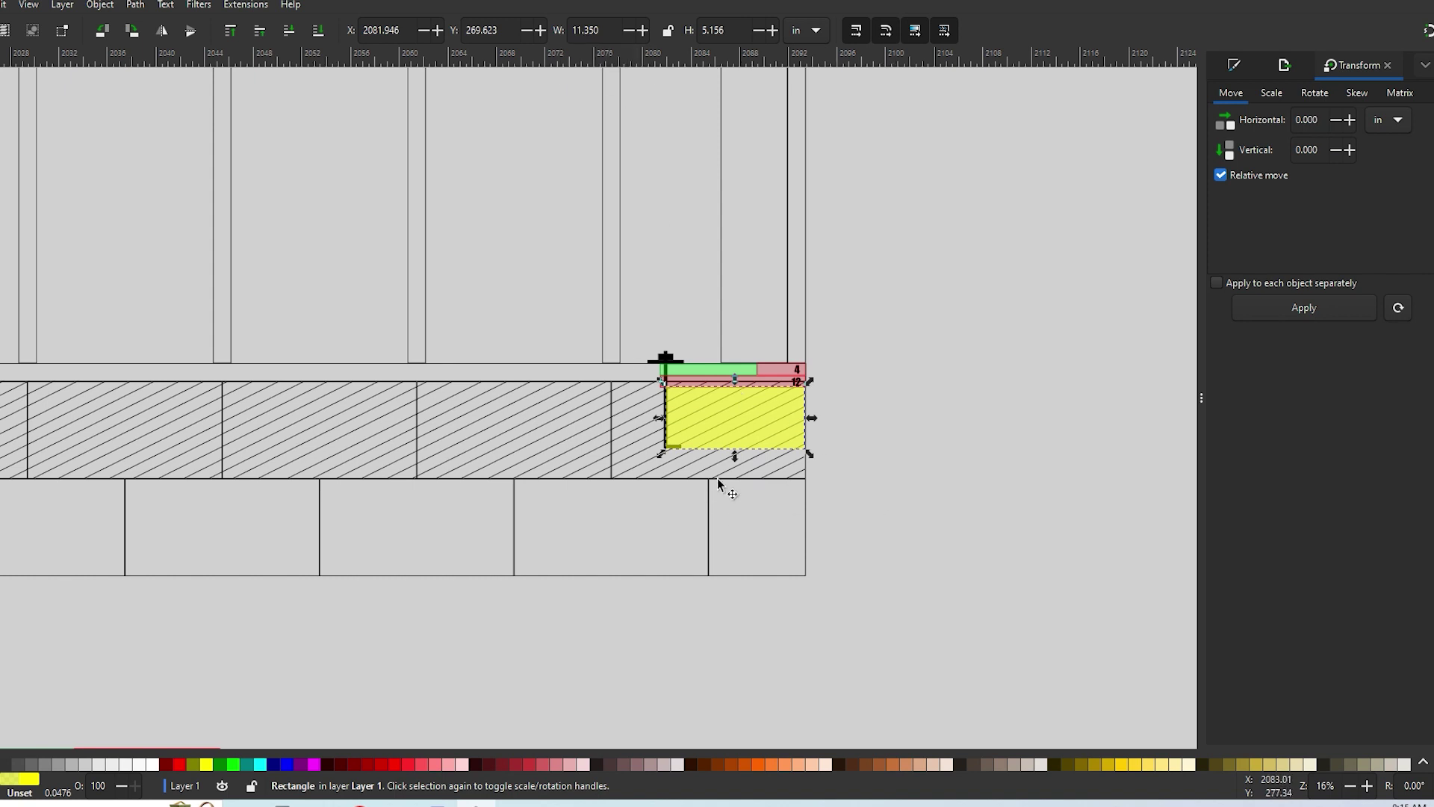
{"action": "scroll", "coordinate": [687, 389], "scroll_direction": "up", "scroll_amount": 2}
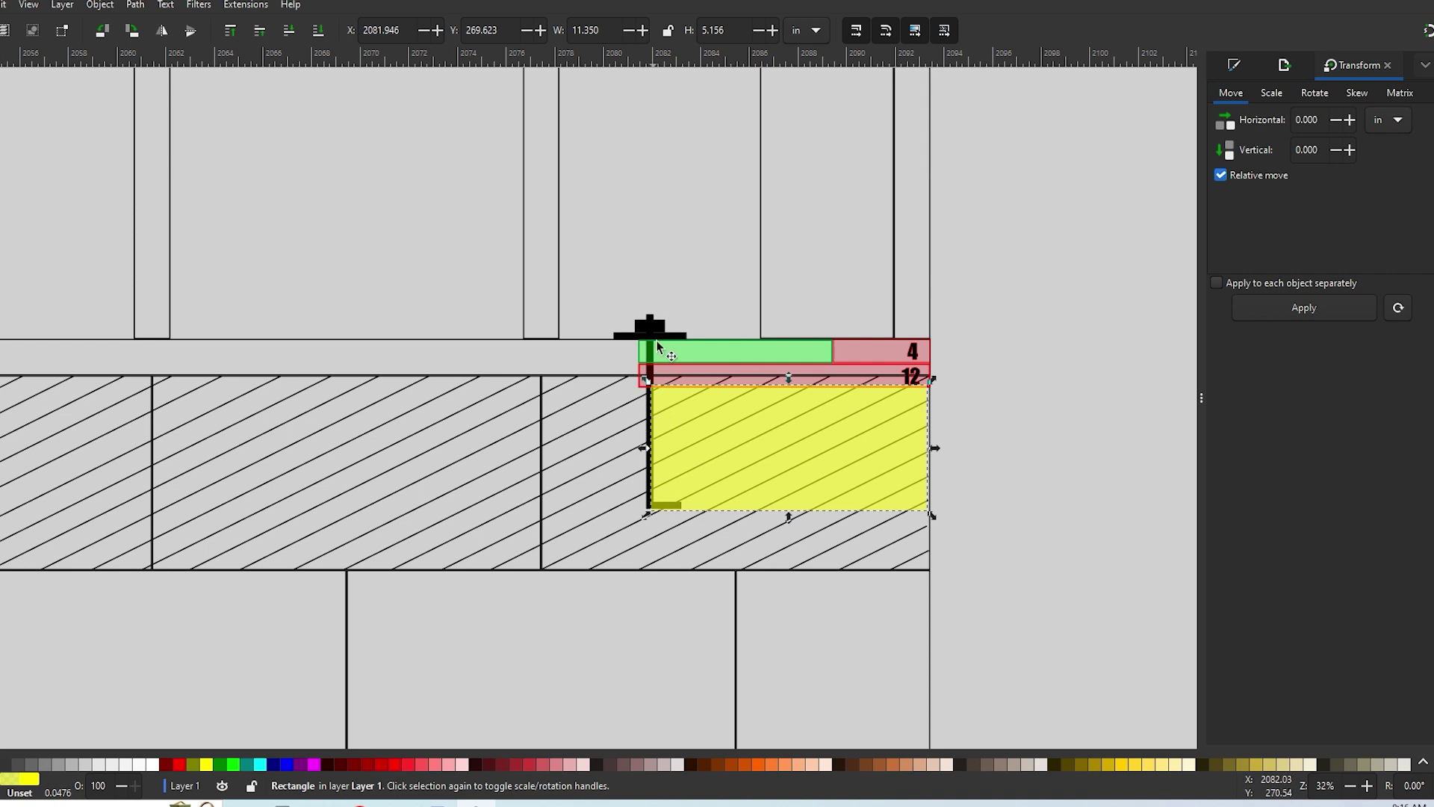
{"action": "scroll", "coordinate": [659, 525], "scroll_direction": "down", "scroll_amount": 3}
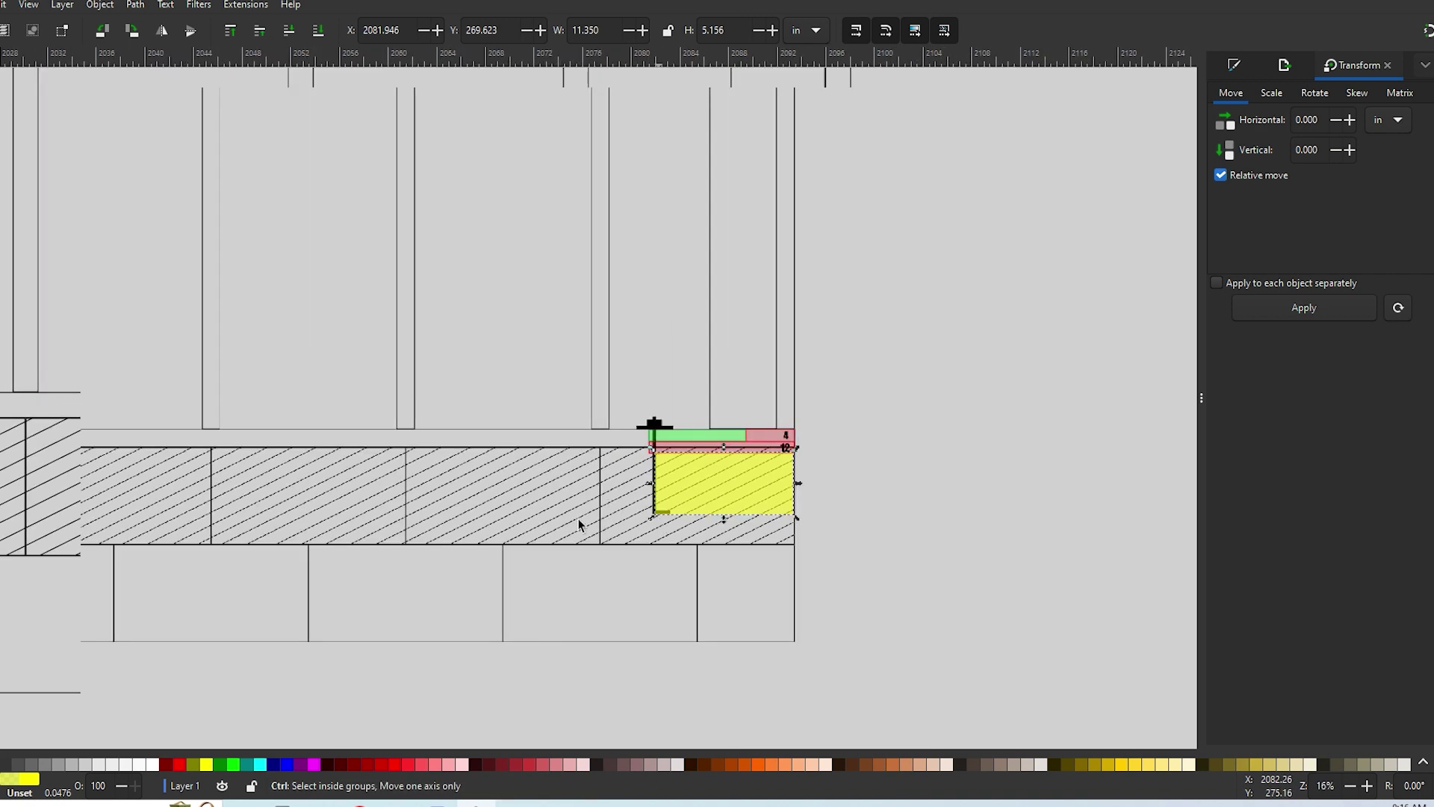
- Stretch the yellow box left past each anchor bolt to the garage door edge, 203.594 in wide
{"action": "left_click_drag", "start_coordinate": [863, 484], "coordinate": [303, 484]}
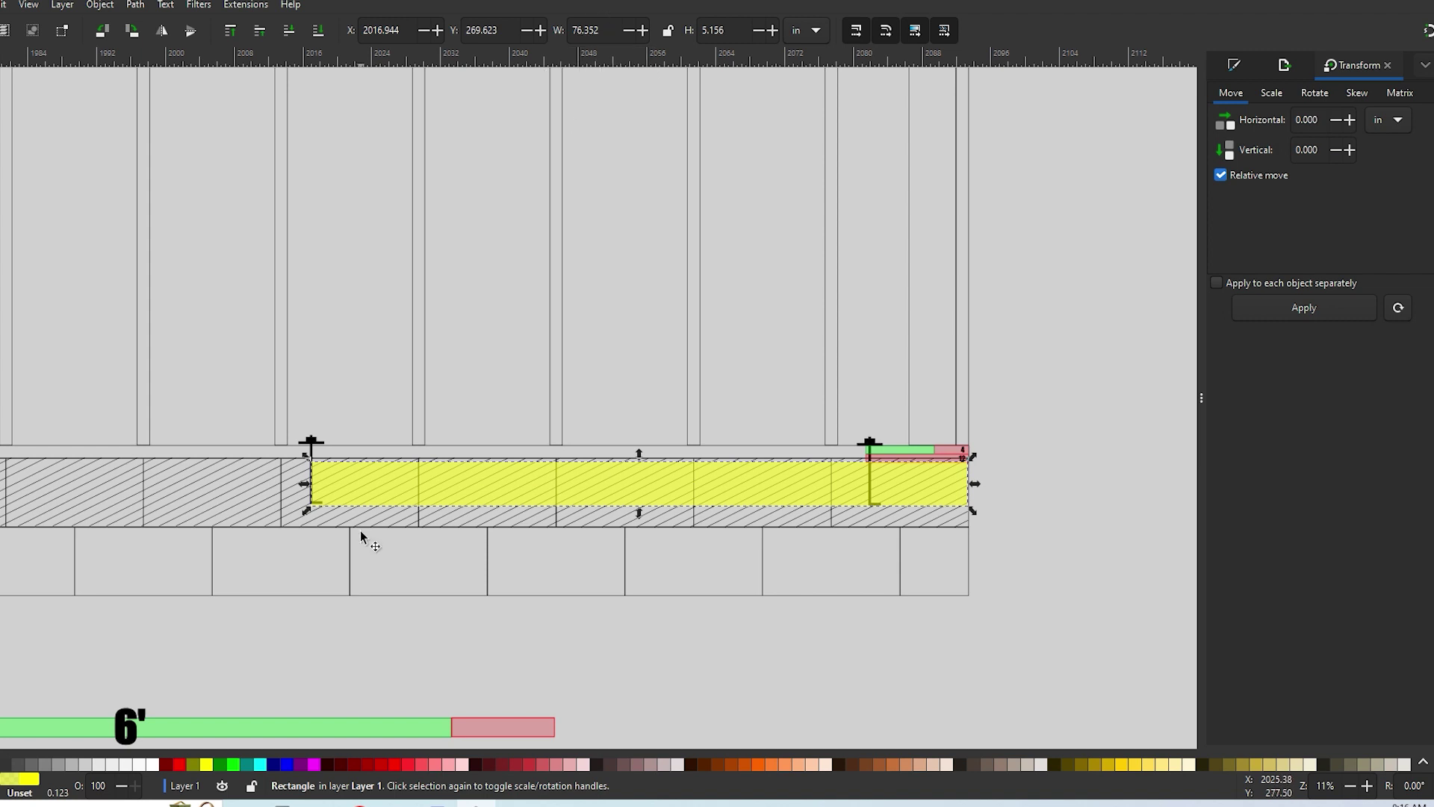
{"action": "left_click_drag", "start_coordinate": [368, 544], "coordinate": [583, 445]}
{"action": "scroll", "coordinate": [552, 545], "scroll_direction": "down", "scroll_amount": 2}
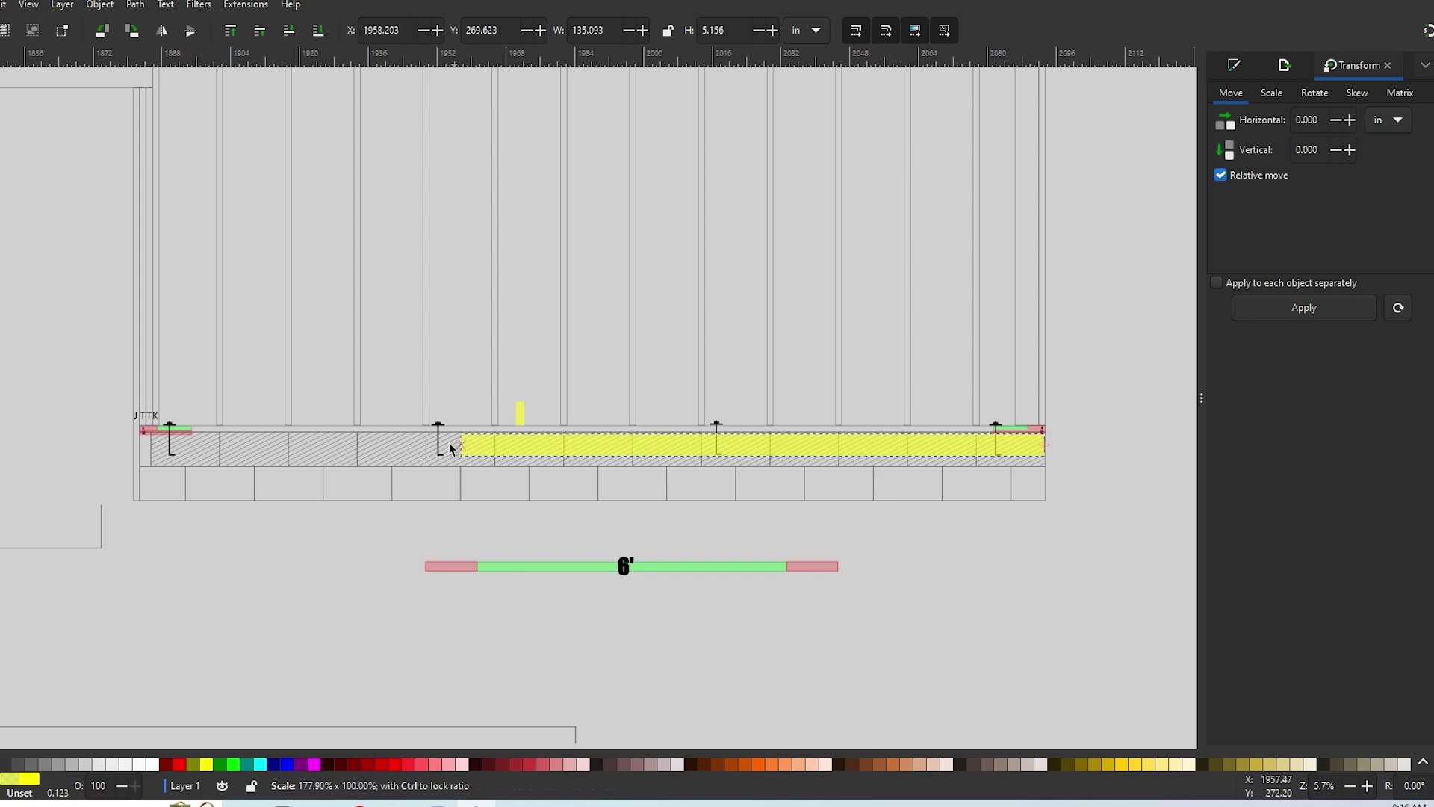
{"action": "left_click_drag", "start_coordinate": [432, 446], "coordinate": [432, 446]}
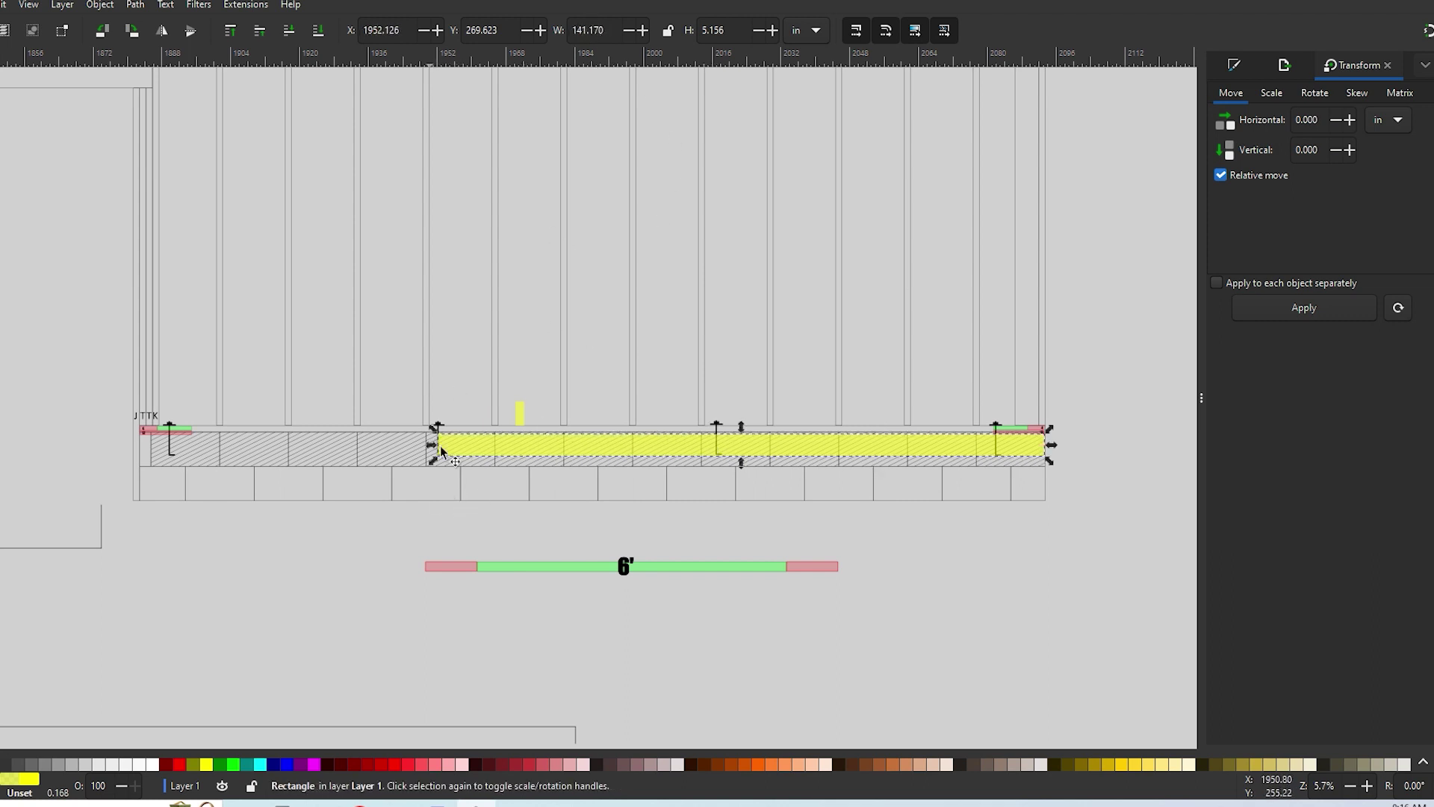
{"action": "left_click_drag", "start_coordinate": [435, 455], "coordinate": [164, 449]}
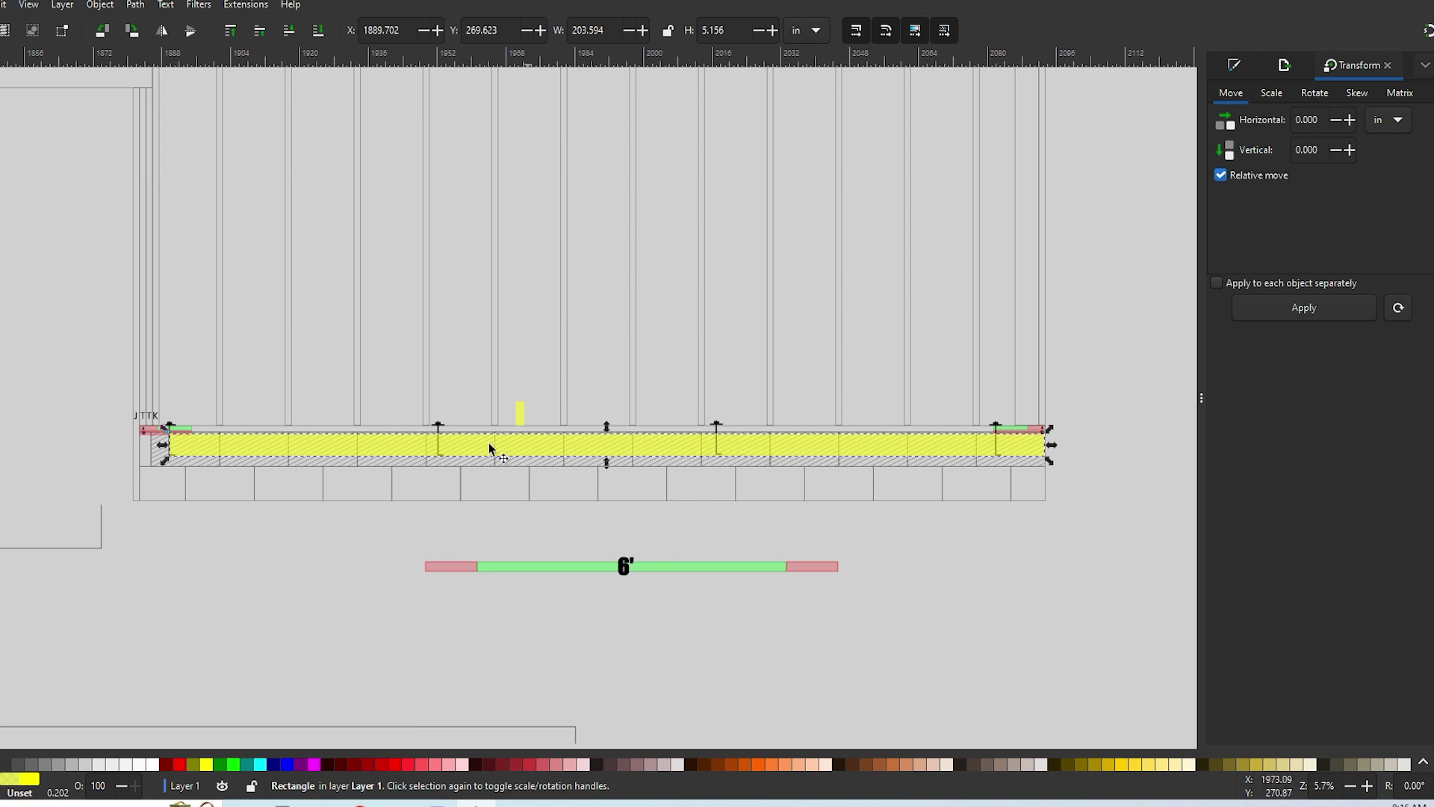
{"action": "scroll", "coordinate": [800, 551], "scroll_direction": "right", "scroll_amount": 3}
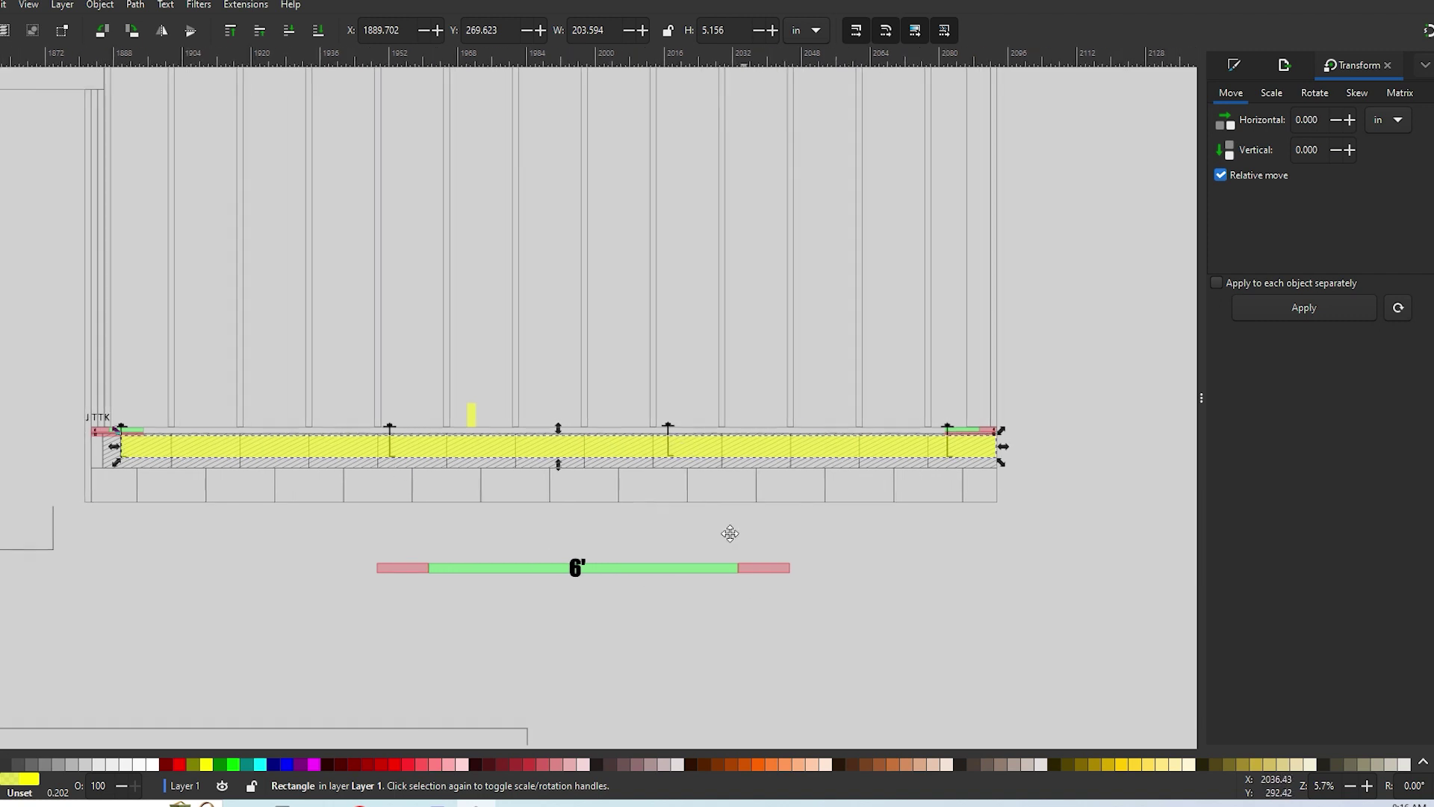